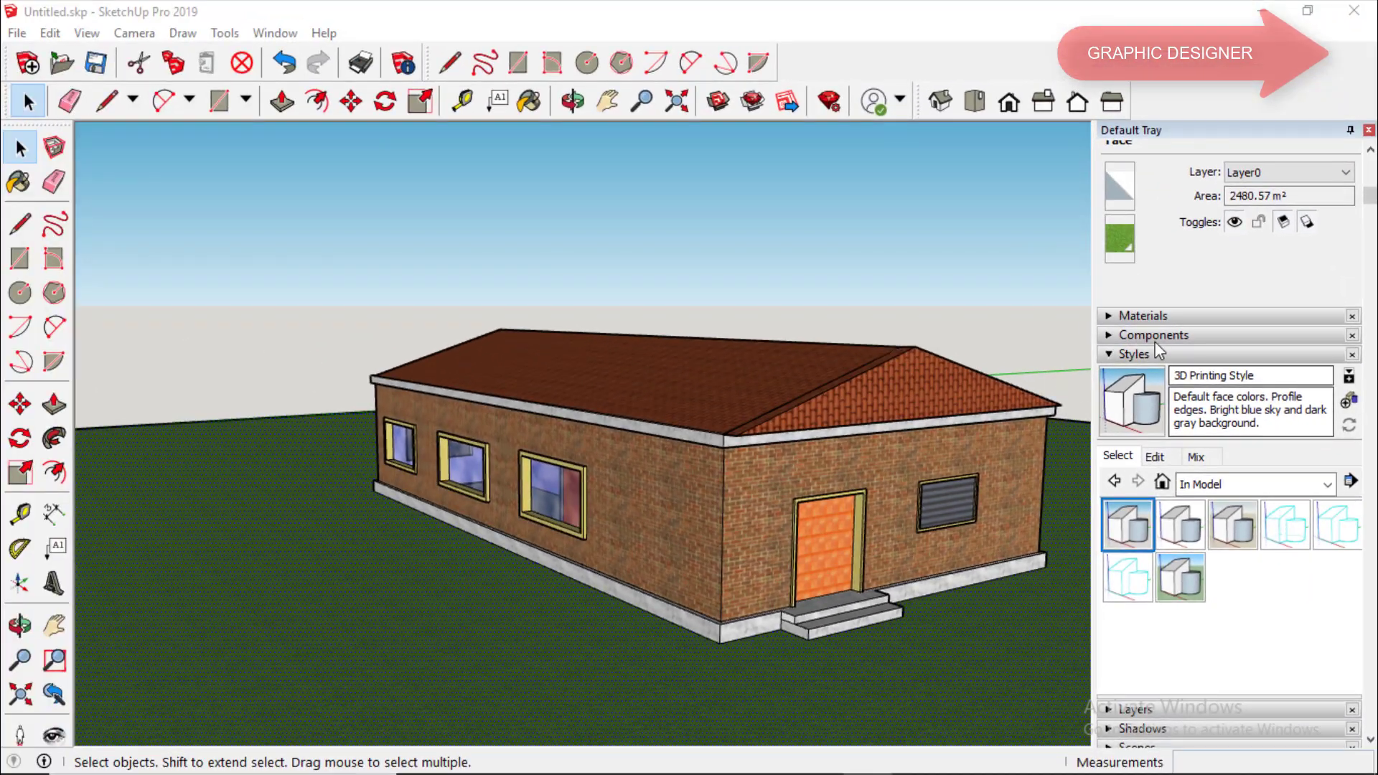
Show the Default Tray's Styles panel, switch to Default Styles, and display the Edit tab's watermark settings.
left_click(281, 37)
mouse_move(313, 56)
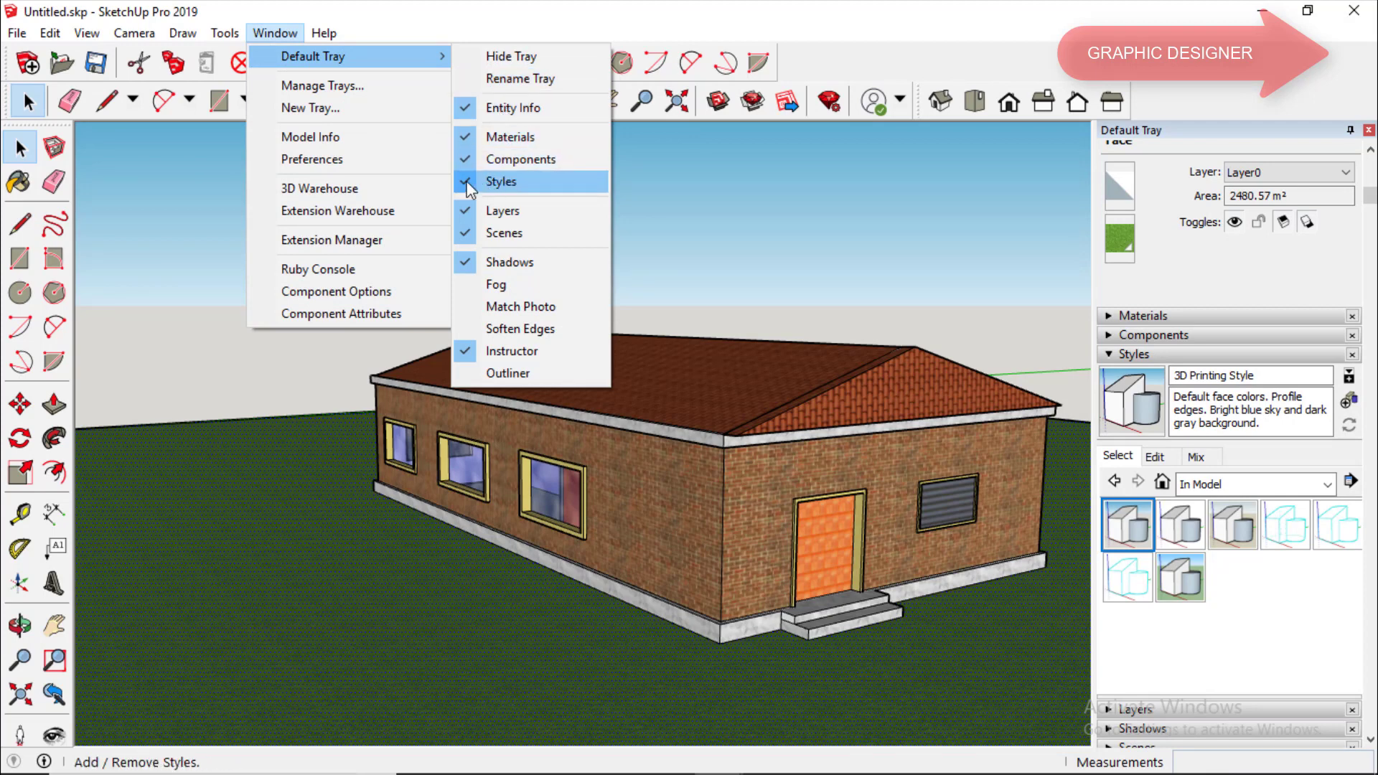
left_click(1112, 359)
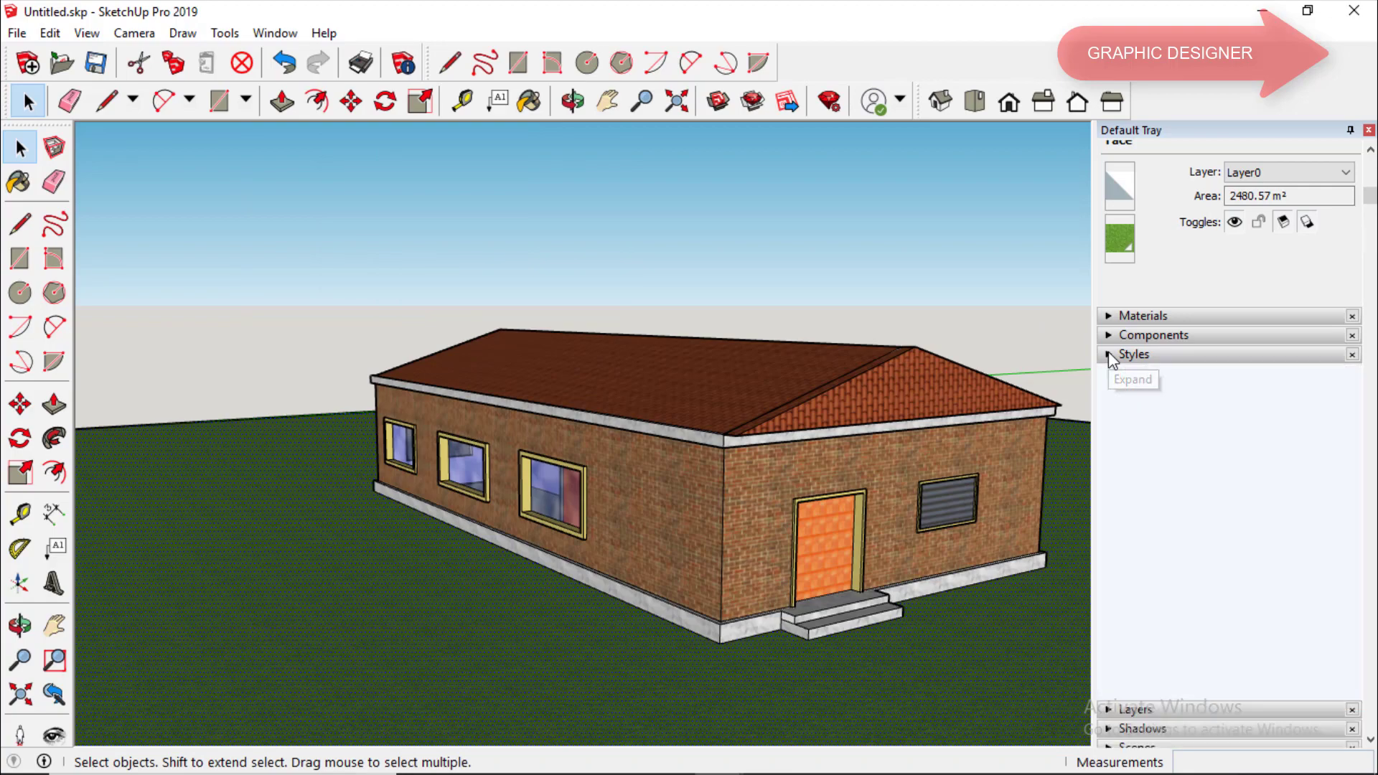
left_click(1110, 355)
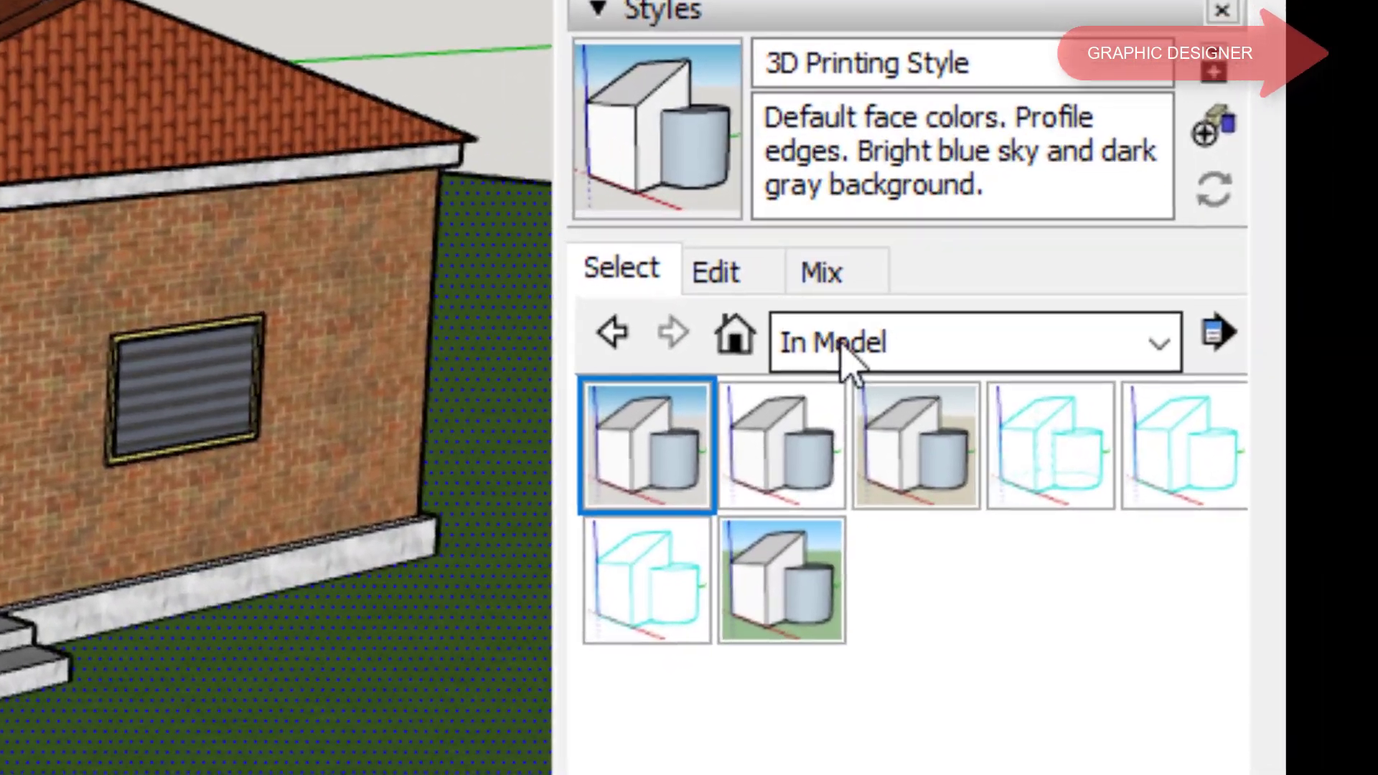
left_click(1159, 344)
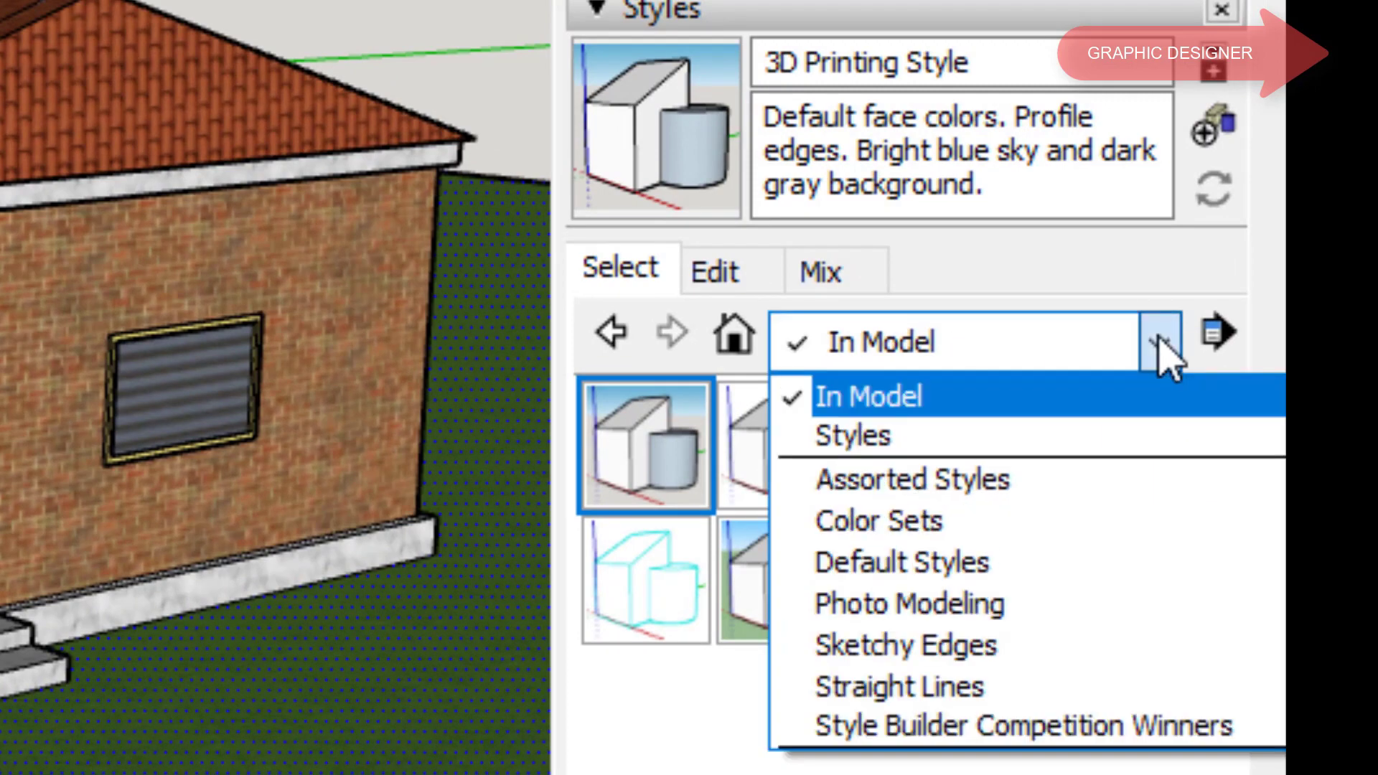
left_click(1057, 565)
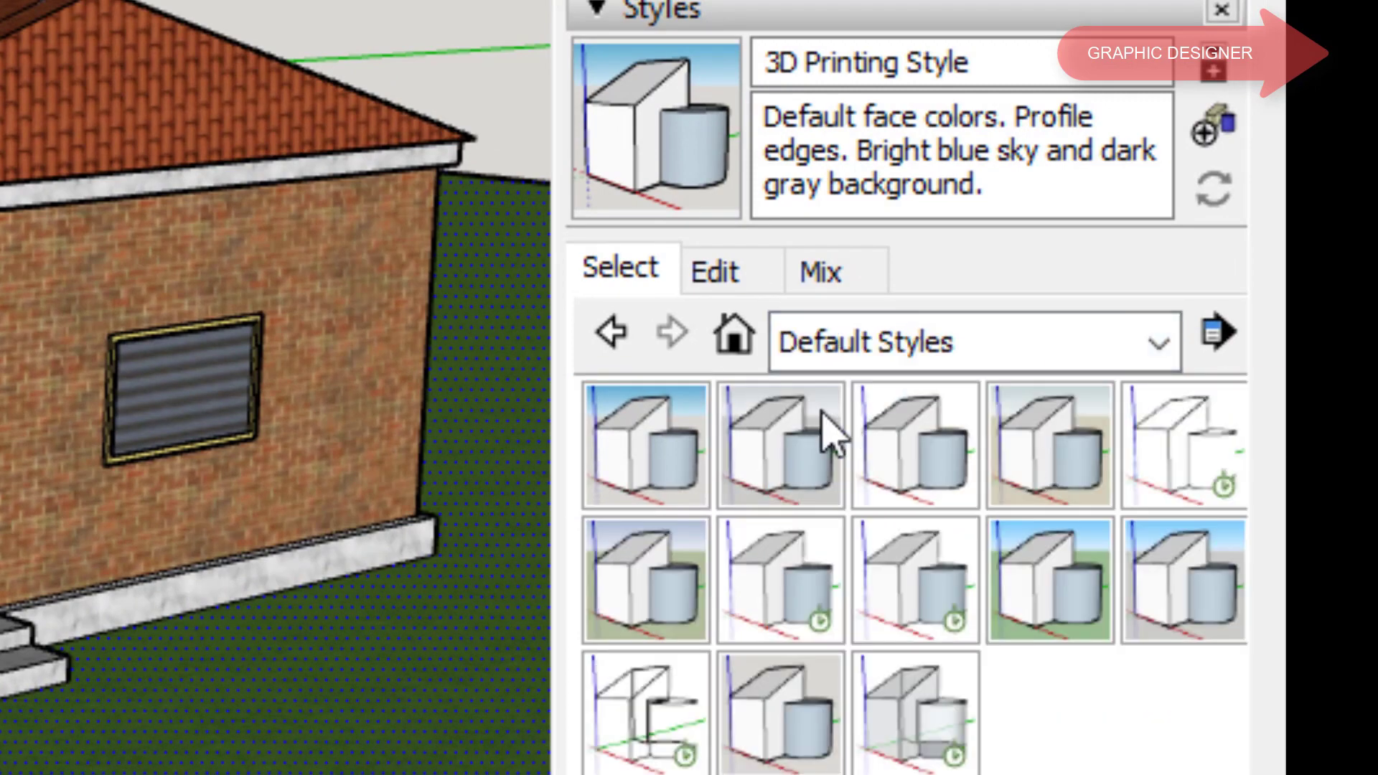
left_click(709, 274)
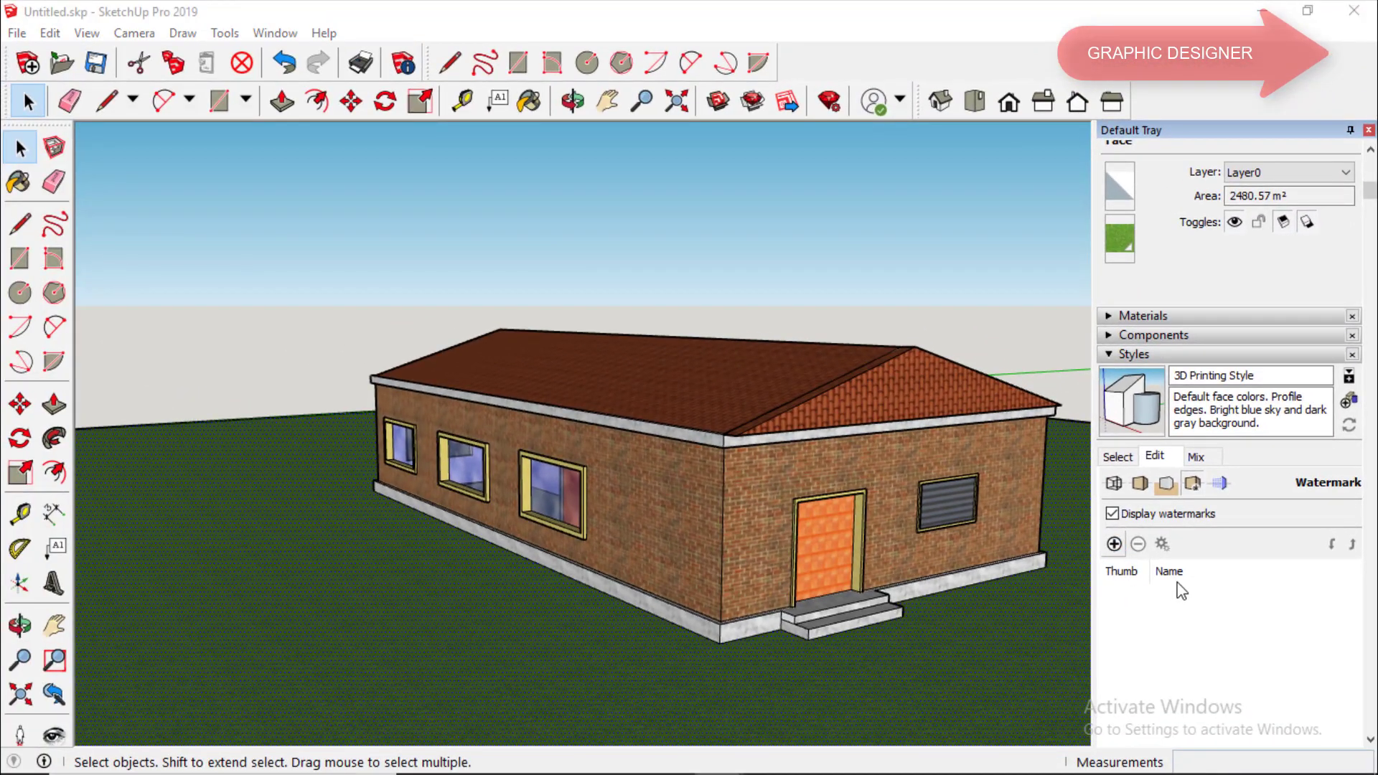
Add sky.jpg as a Background watermark, adjust its blend, and unlock aspect ratio so it stretches to fit.
left_click(1114, 544)
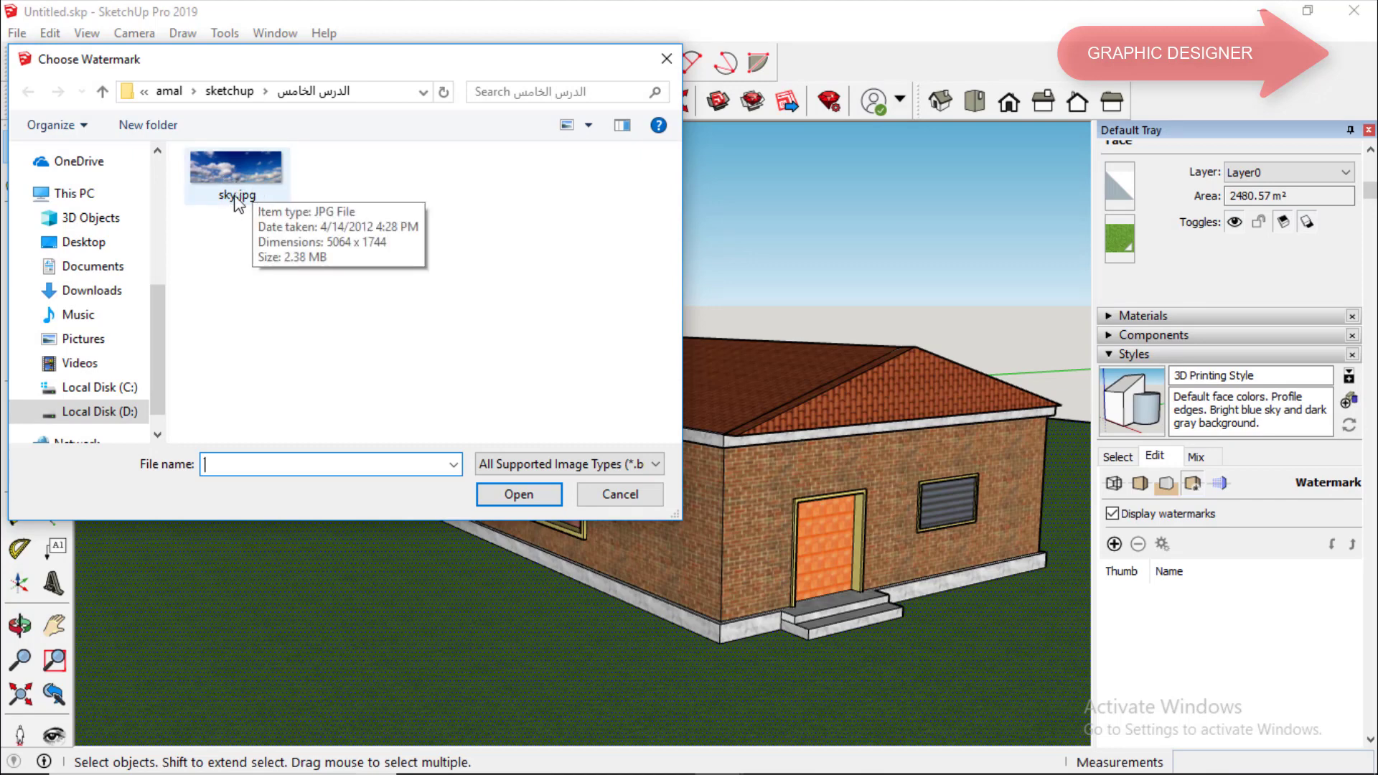
left_click(235, 198)
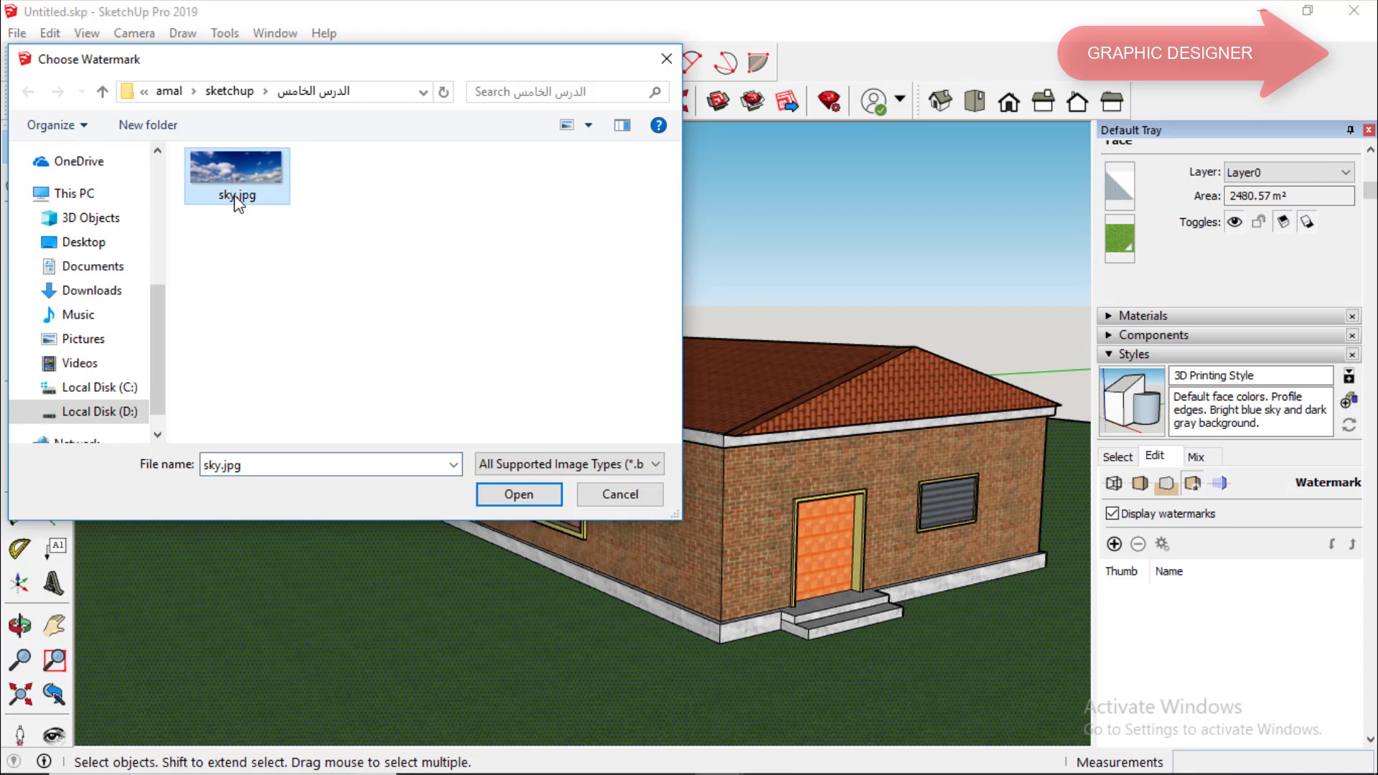
left_click(519, 495)
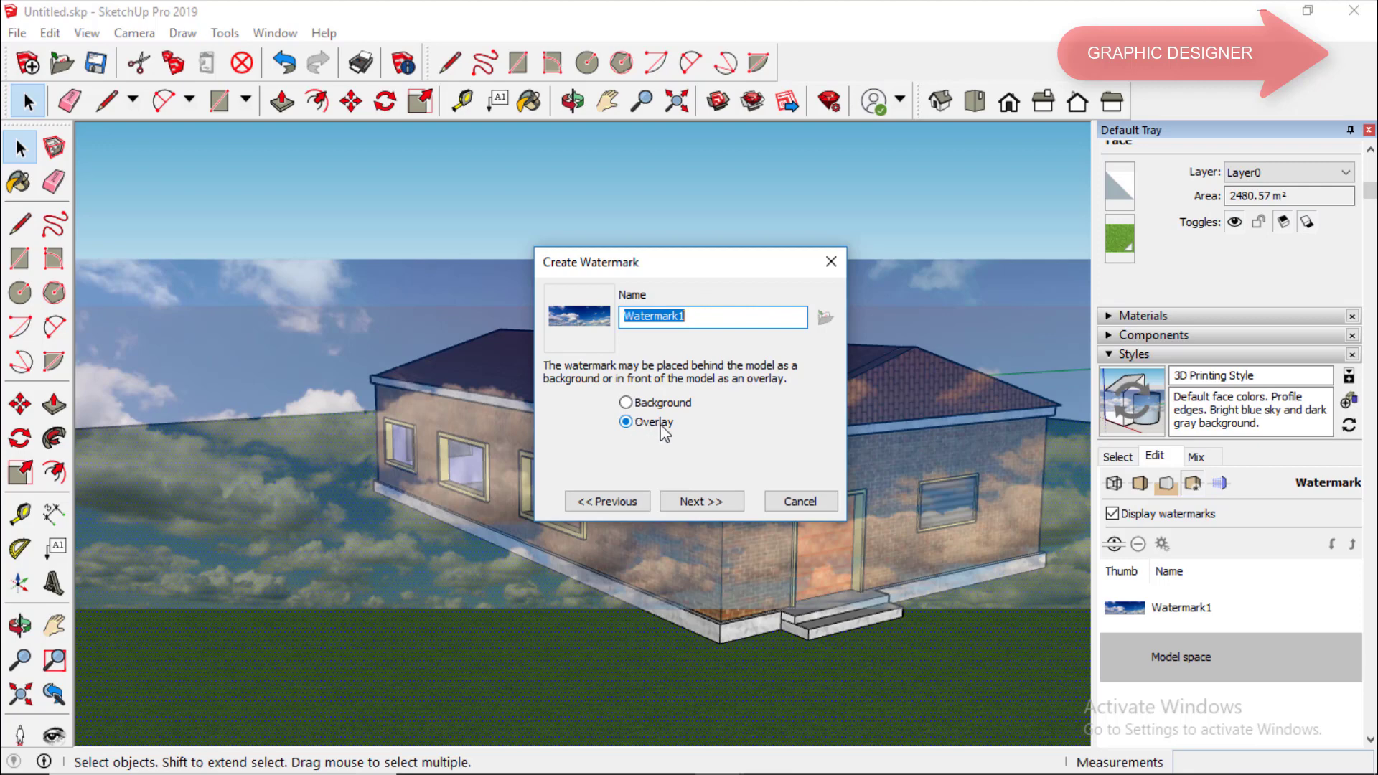
left_click(626, 403)
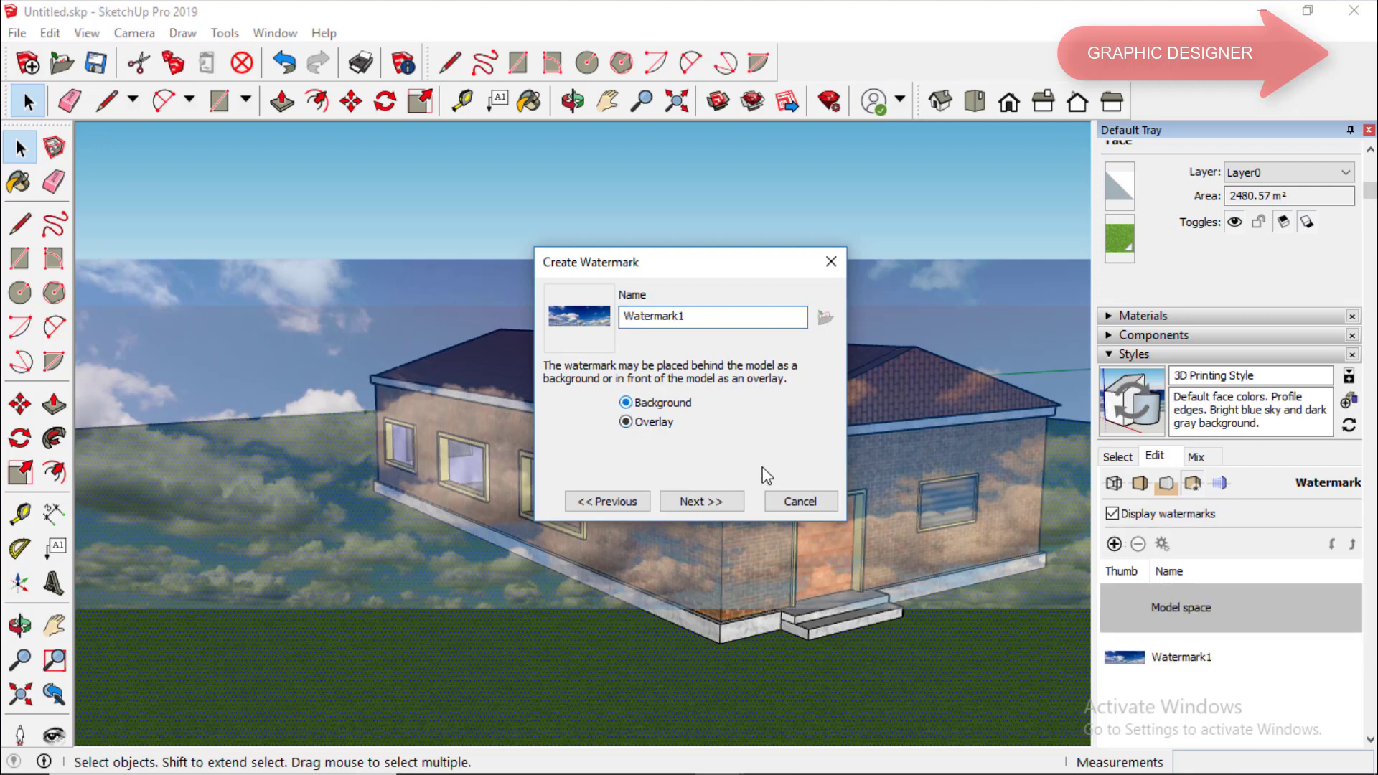
left_click(701, 503)
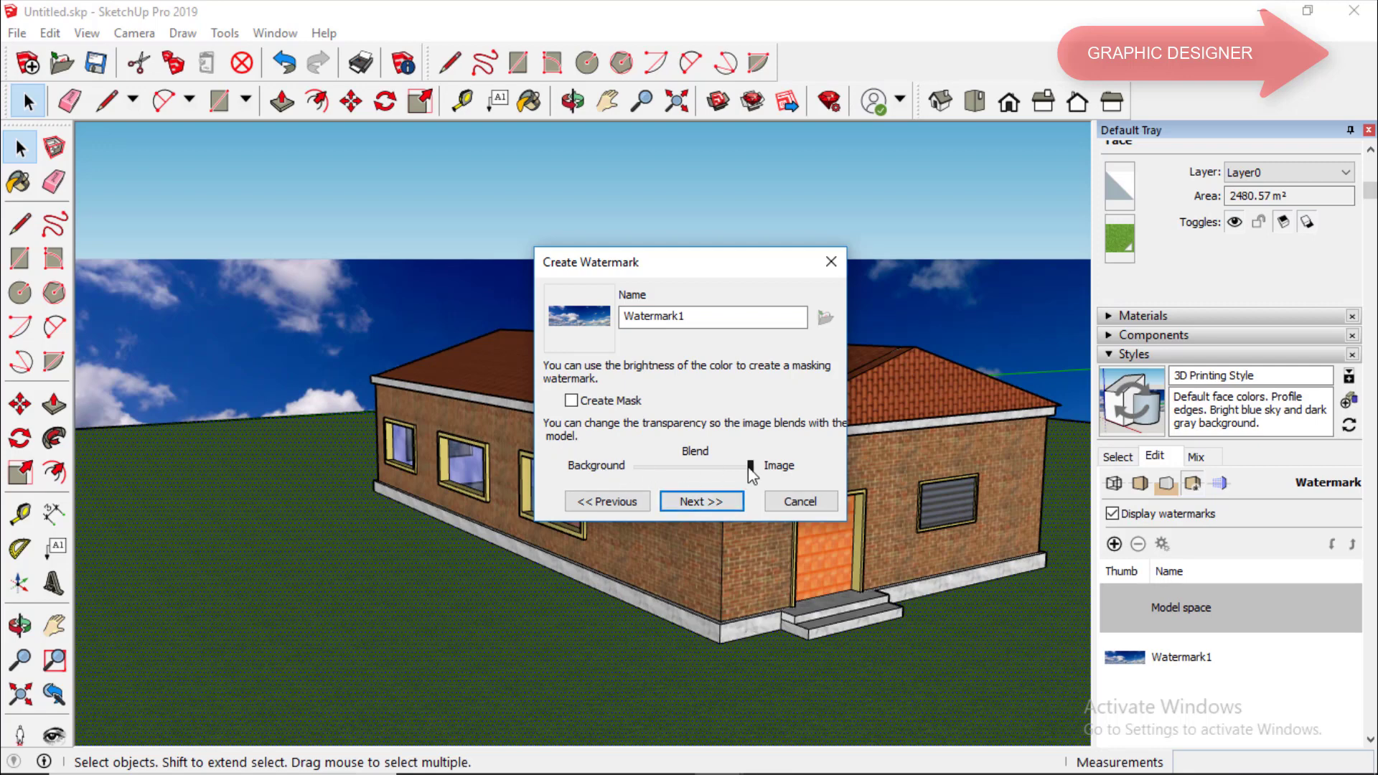
left_click_drag(749, 468, 755, 471)
left_click(699, 501)
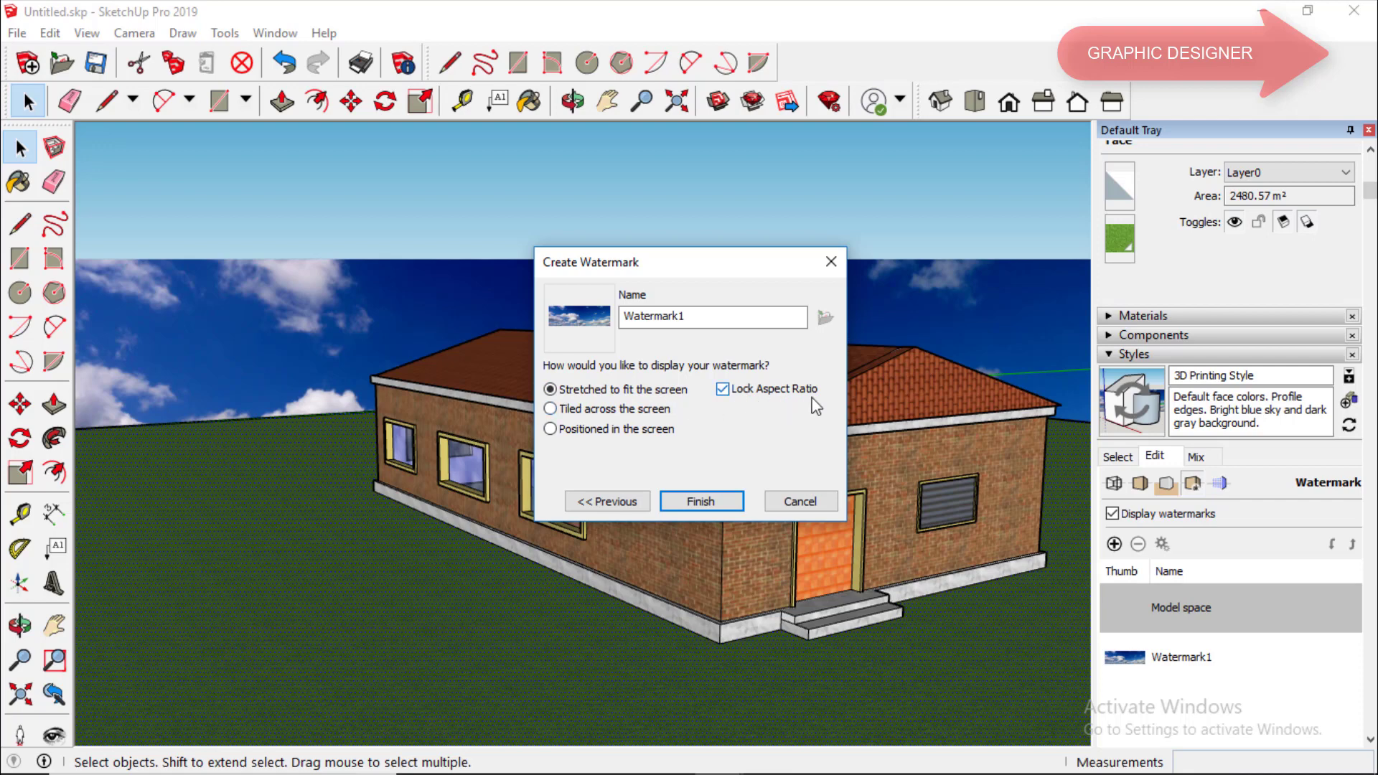
left_click(723, 391)
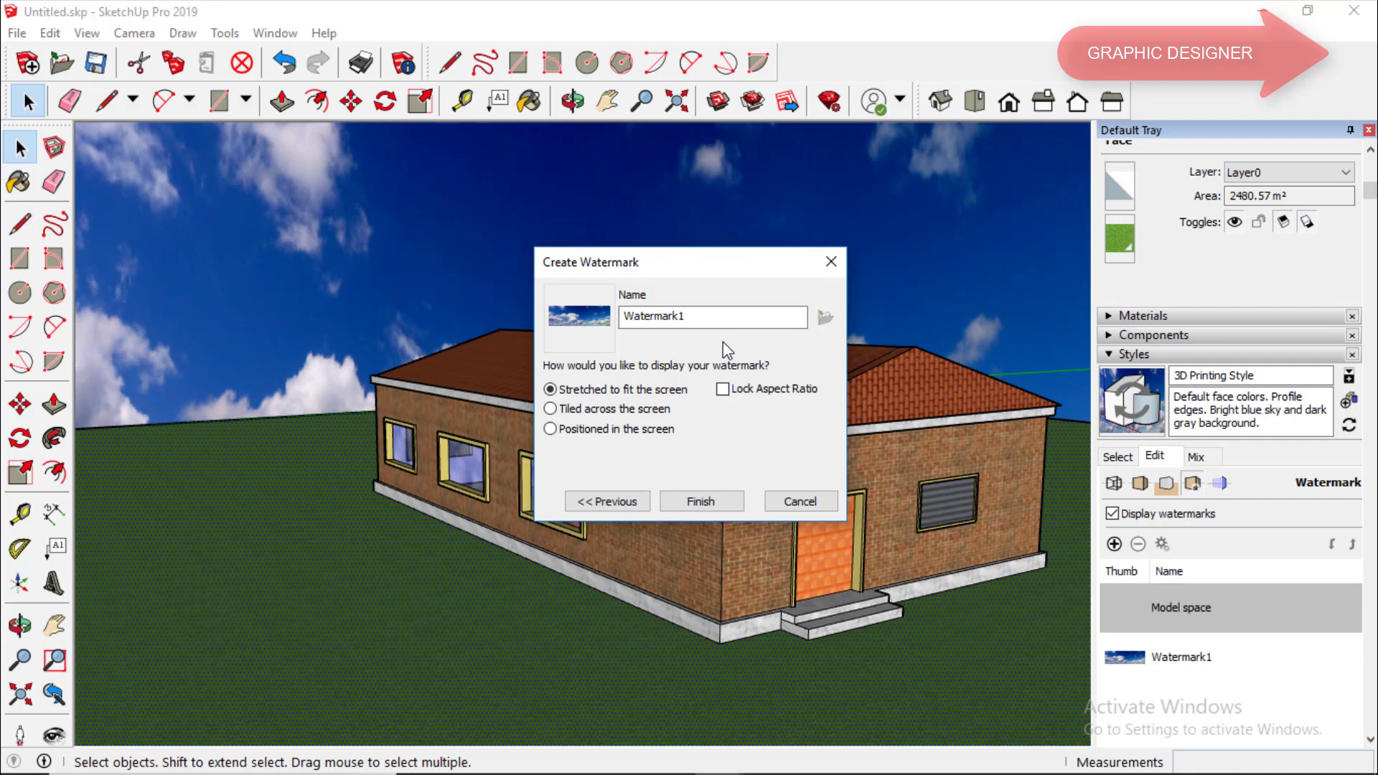
left_click(701, 501)
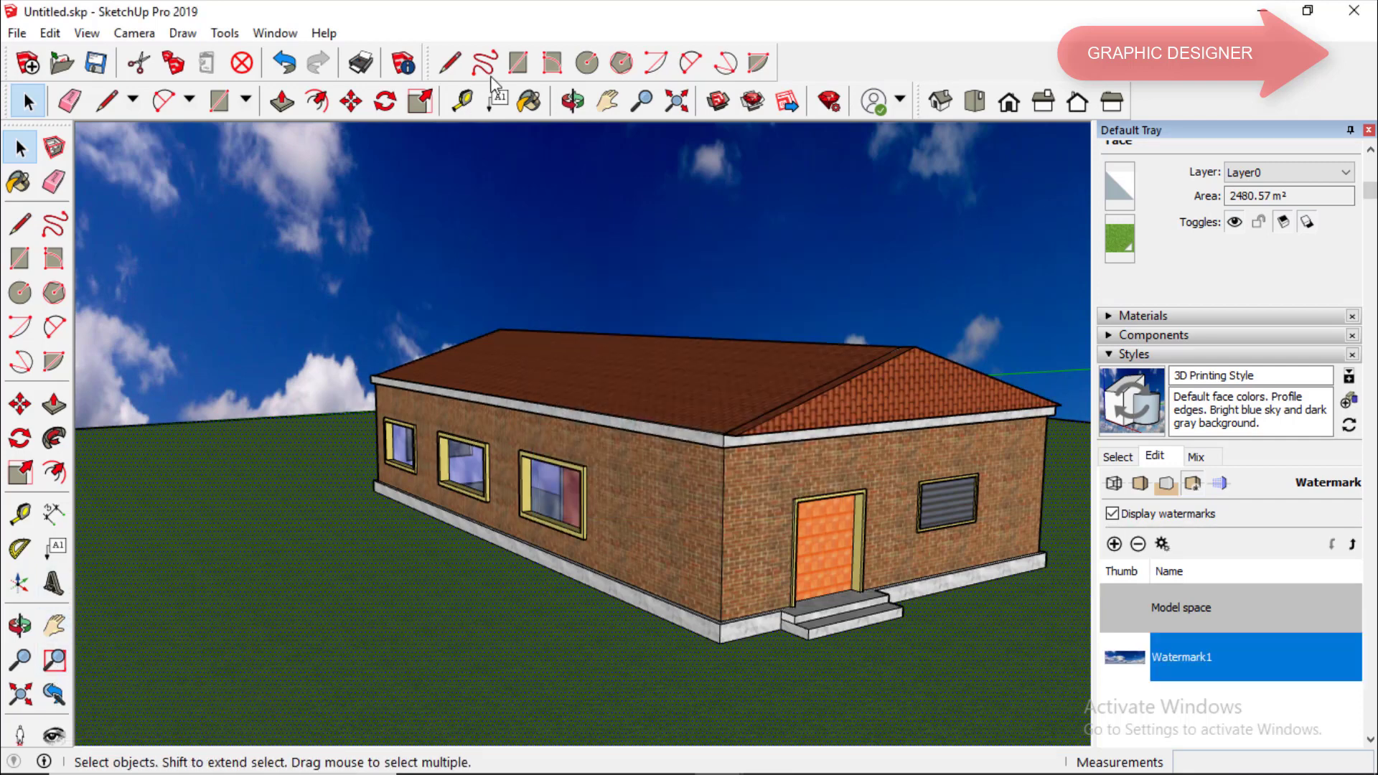
Orbit and zoom toward the house's front corner, checking the sky backdrop stays fixed behind it.
left_click(573, 101)
mouse_move(599, 480)
left_mouse_down()
mouse_move(630, 449)
mouse_move(922, 451)
left_mouse_up()
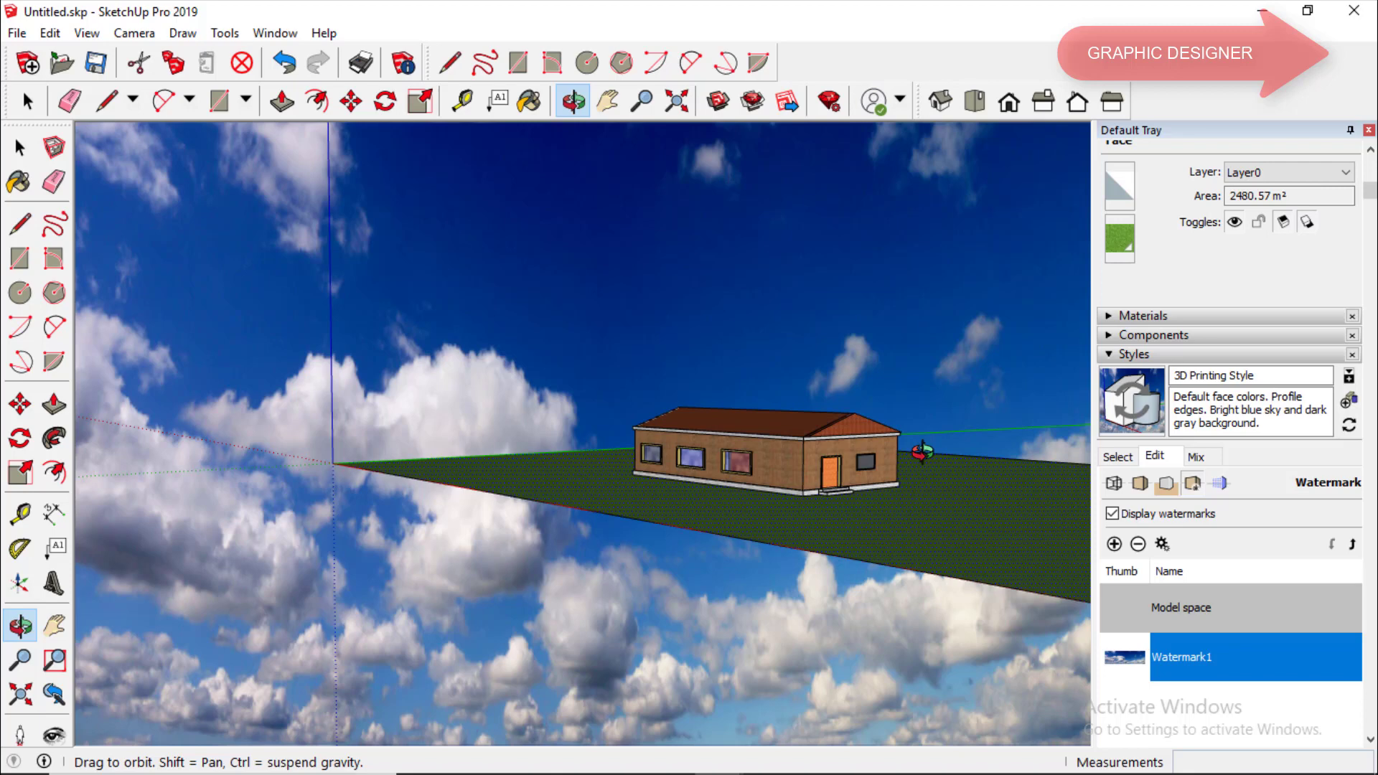
scroll(922, 450, "up", 3)
scroll(922, 451, "up", 2)
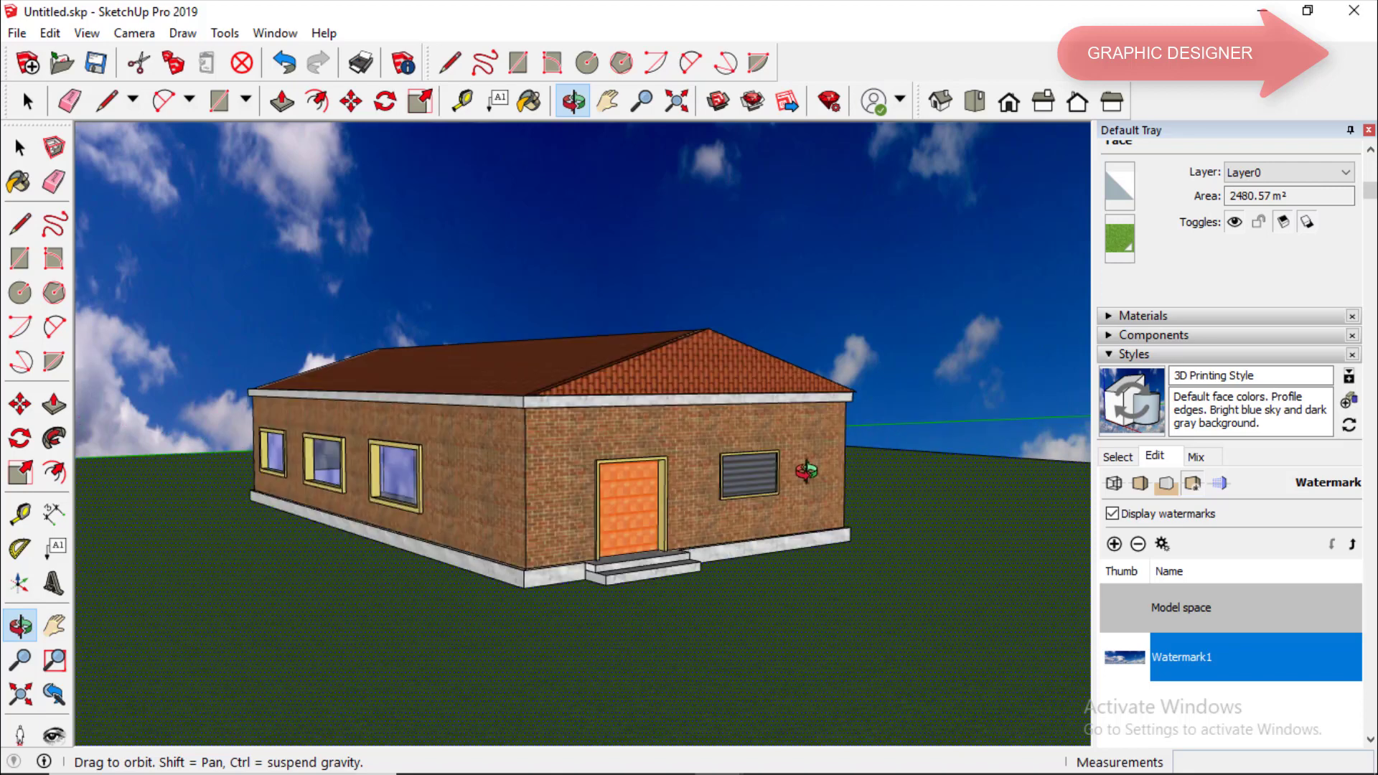
mouse_move(462, 401)
left_mouse_down()
mouse_move(475, 493)
mouse_move(563, 477)
mouse_move(588, 487)
left_mouse_up()
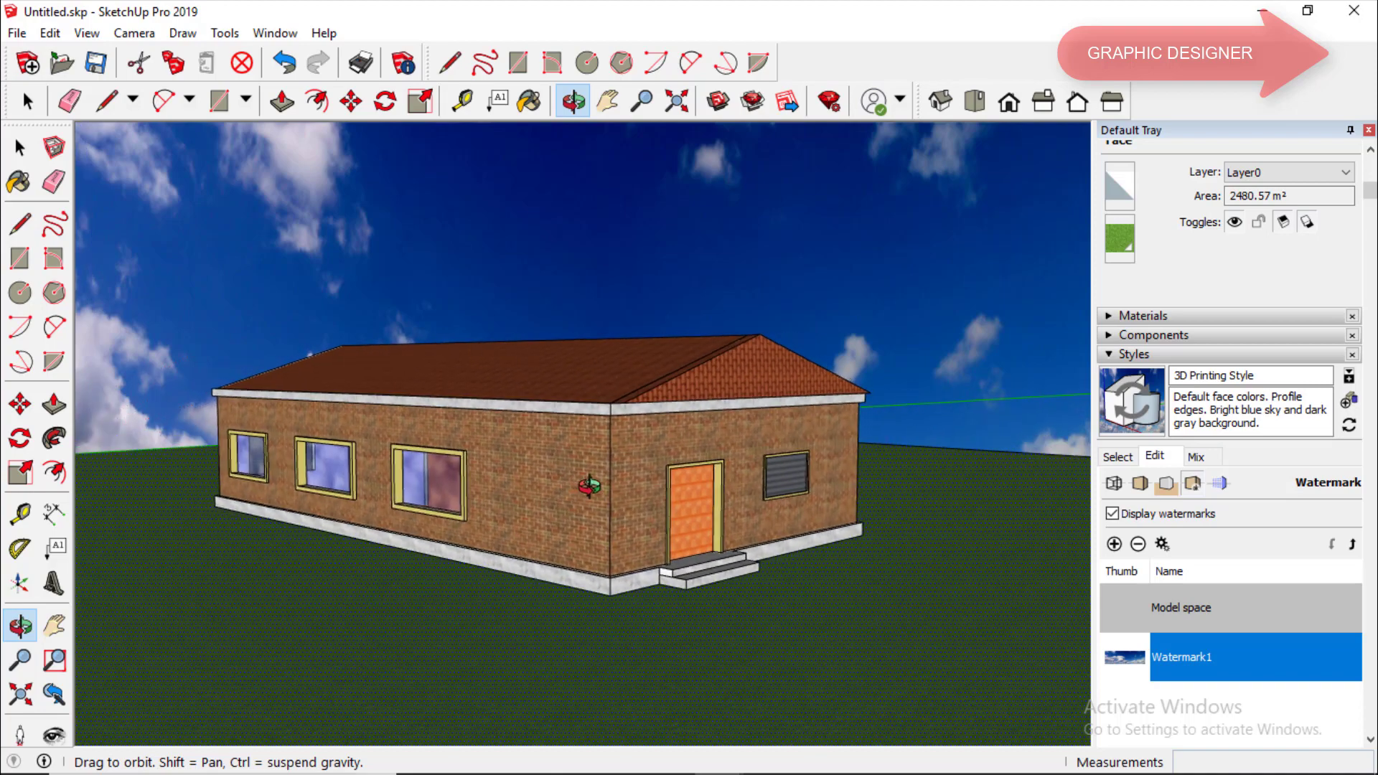
scroll(1205, 603, "down", 3)
scroll(1205, 604, "down", 2)
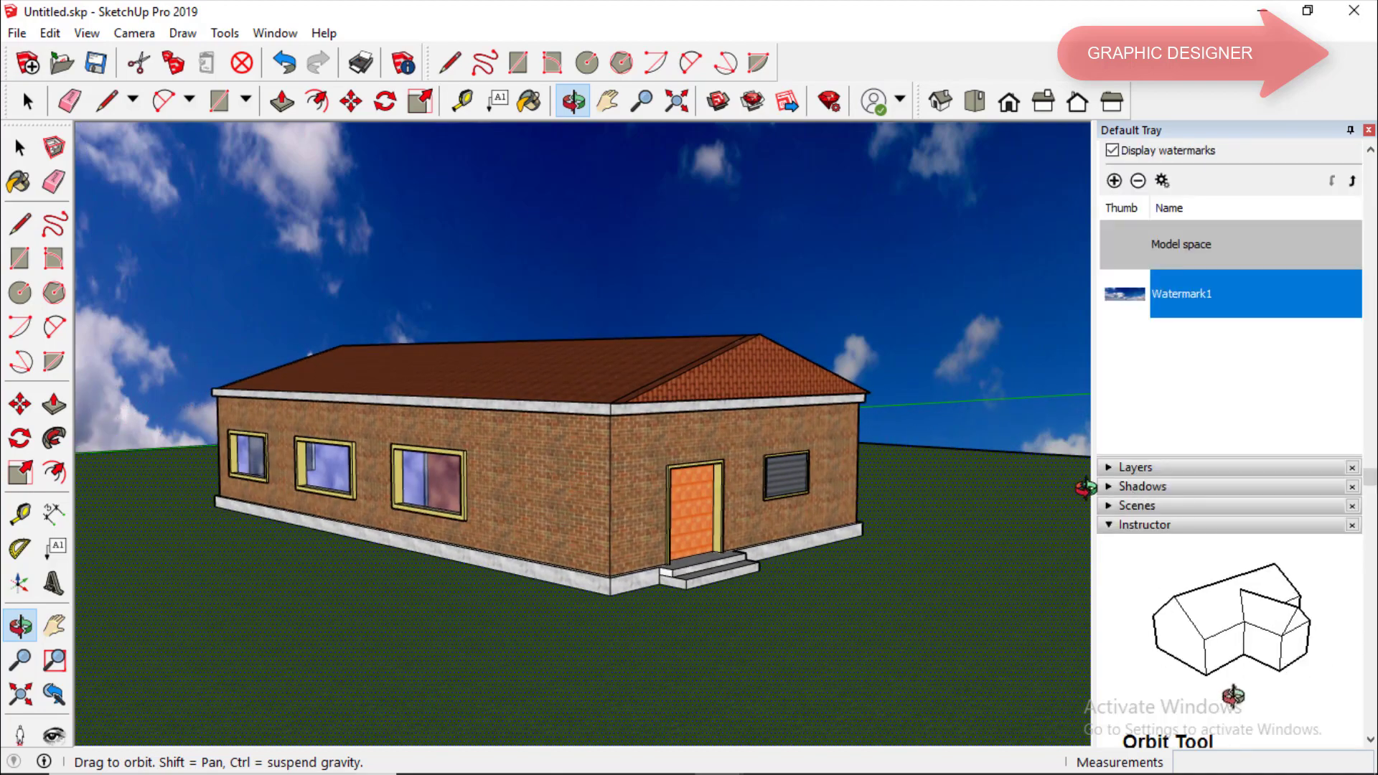
Save Scene 1 with its style saved as new, then Scene 2 from a door-side view.
left_click(1116, 510)
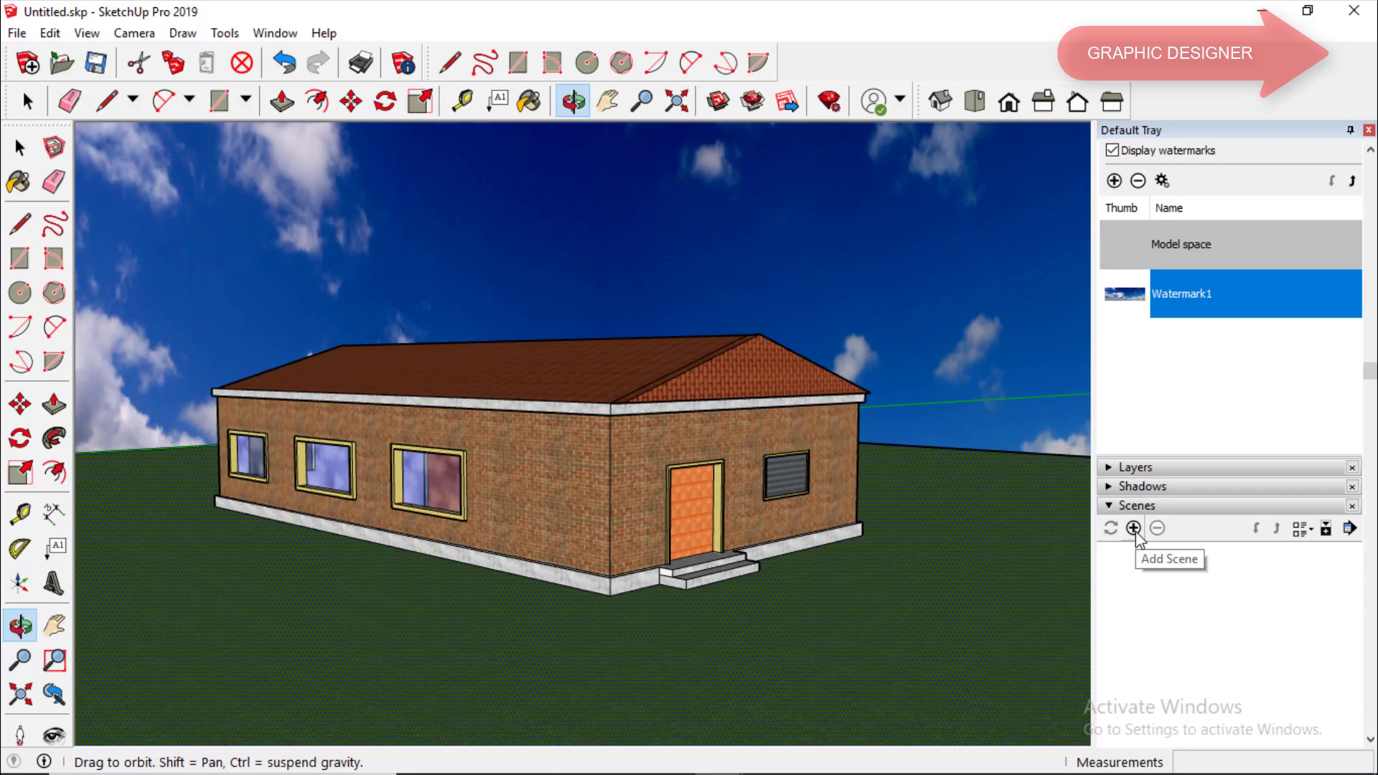
left_click(1134, 529)
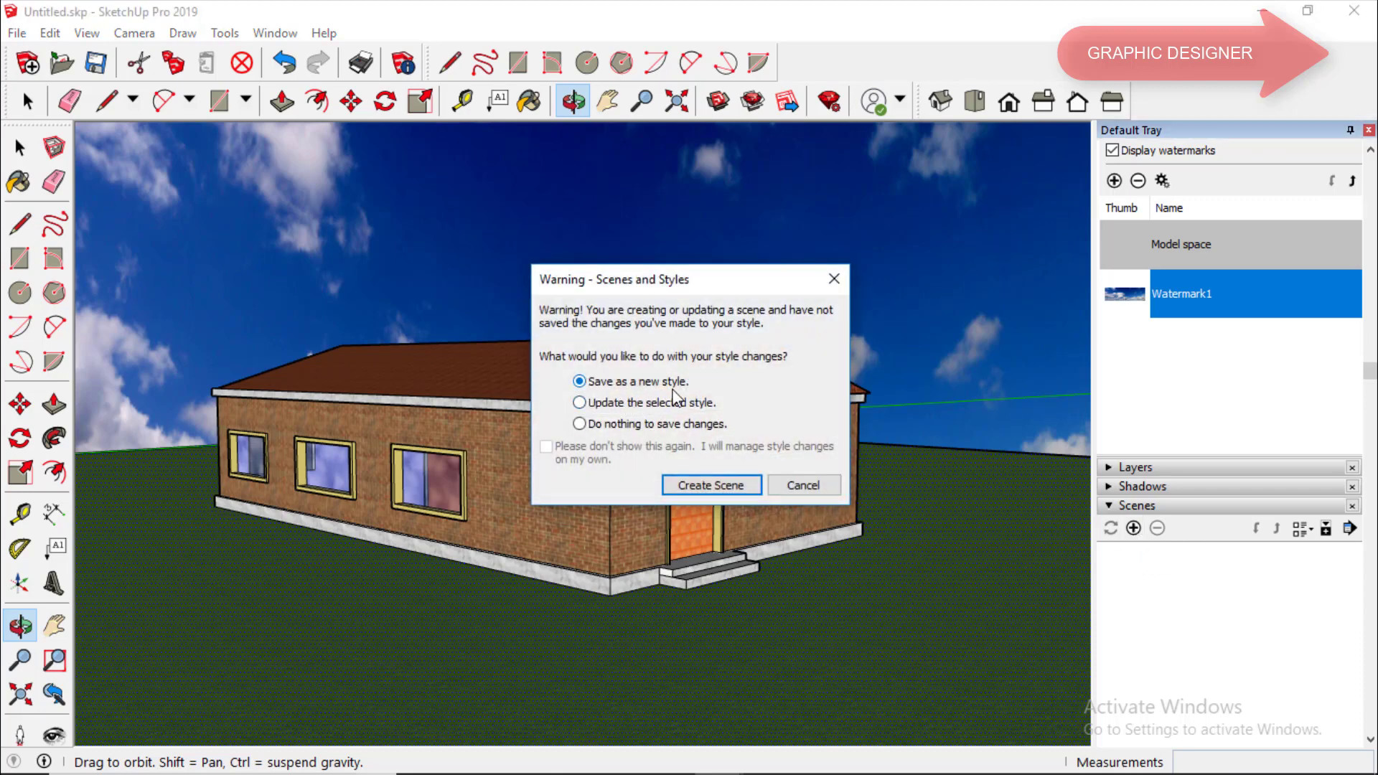
left_click(707, 485)
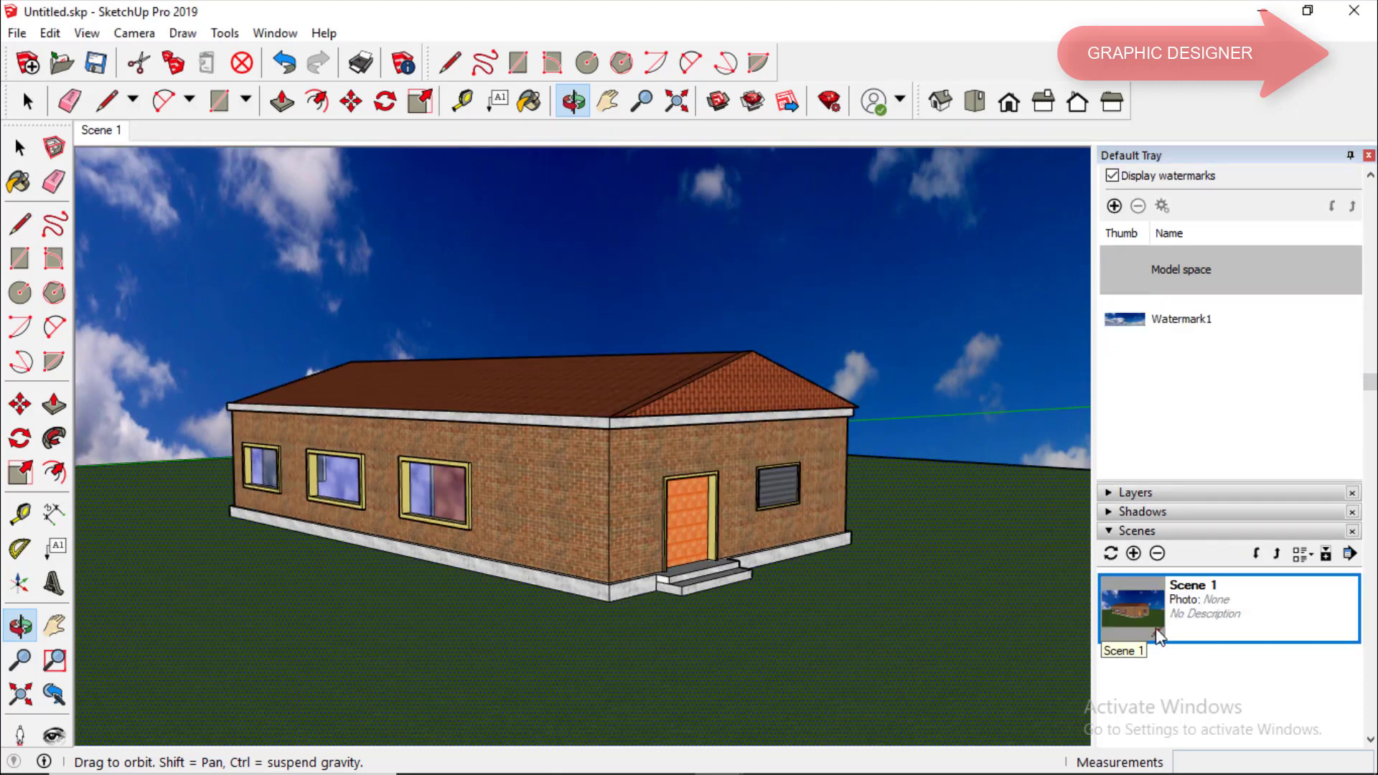
mouse_move(764, 526)
left_mouse_down()
mouse_move(683, 544)
mouse_move(631, 493)
mouse_move(569, 523)
mouse_move(449, 523)
mouse_move(363, 494)
mouse_move(357, 522)
mouse_move(325, 523)
left_mouse_up()
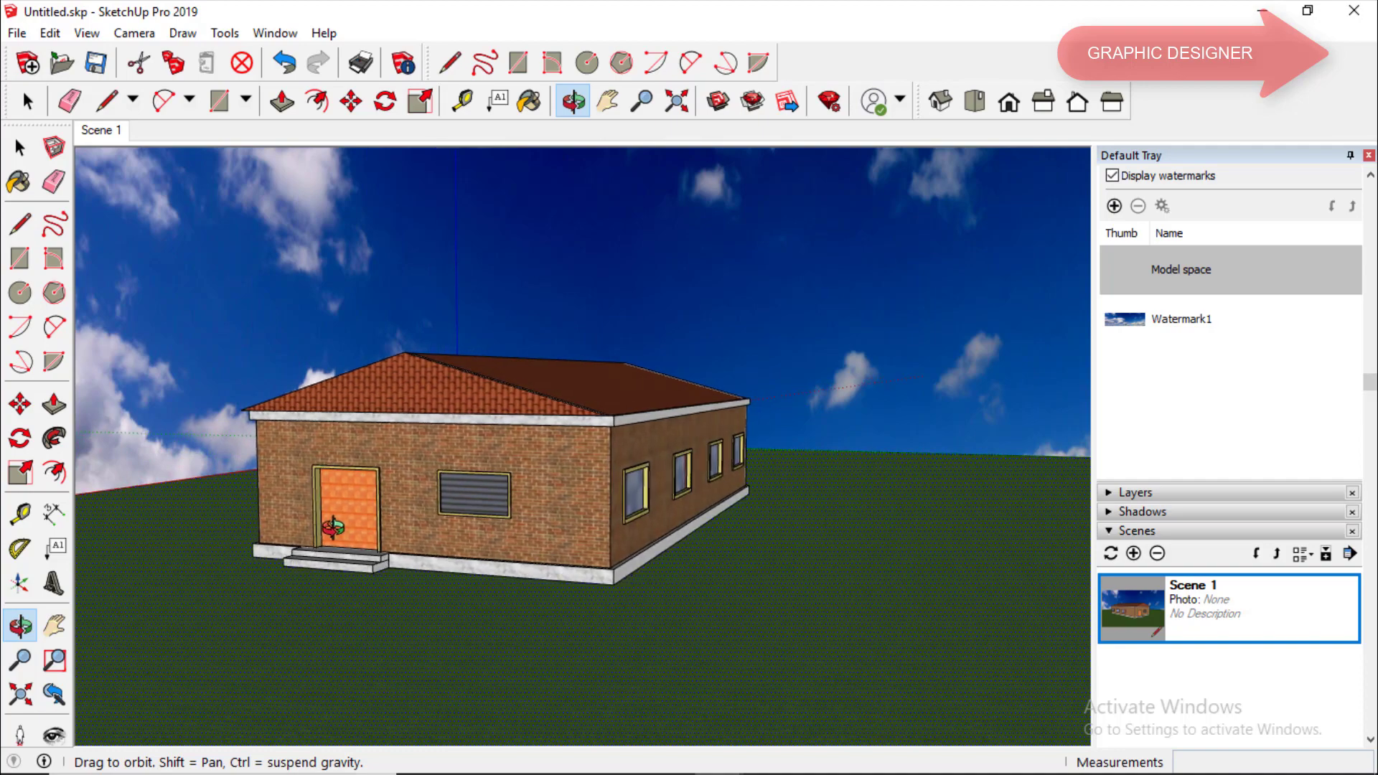
left_click(1134, 553)
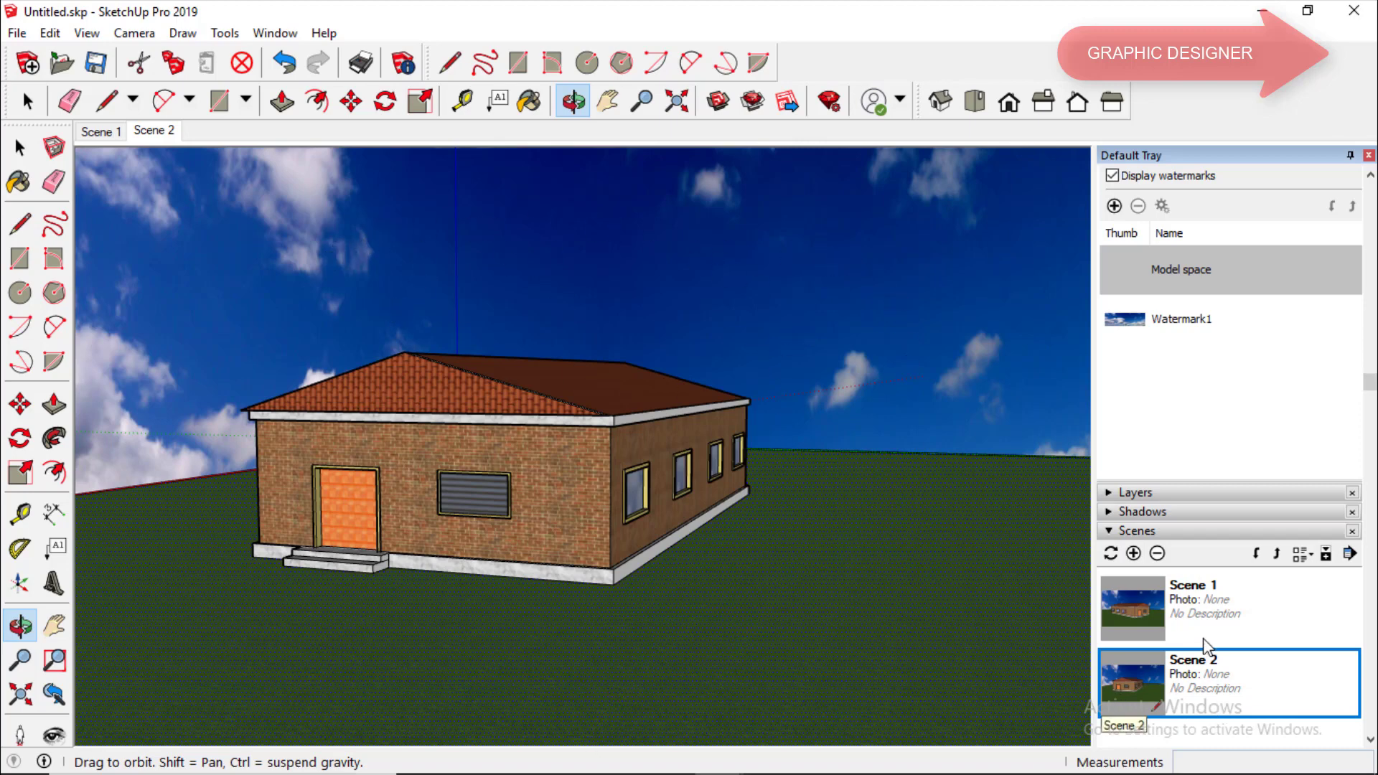
Switch between the Scene 1 and Scene 2 views, then orbit slightly around the house.
left_click(1184, 608)
double_click(1184, 608)
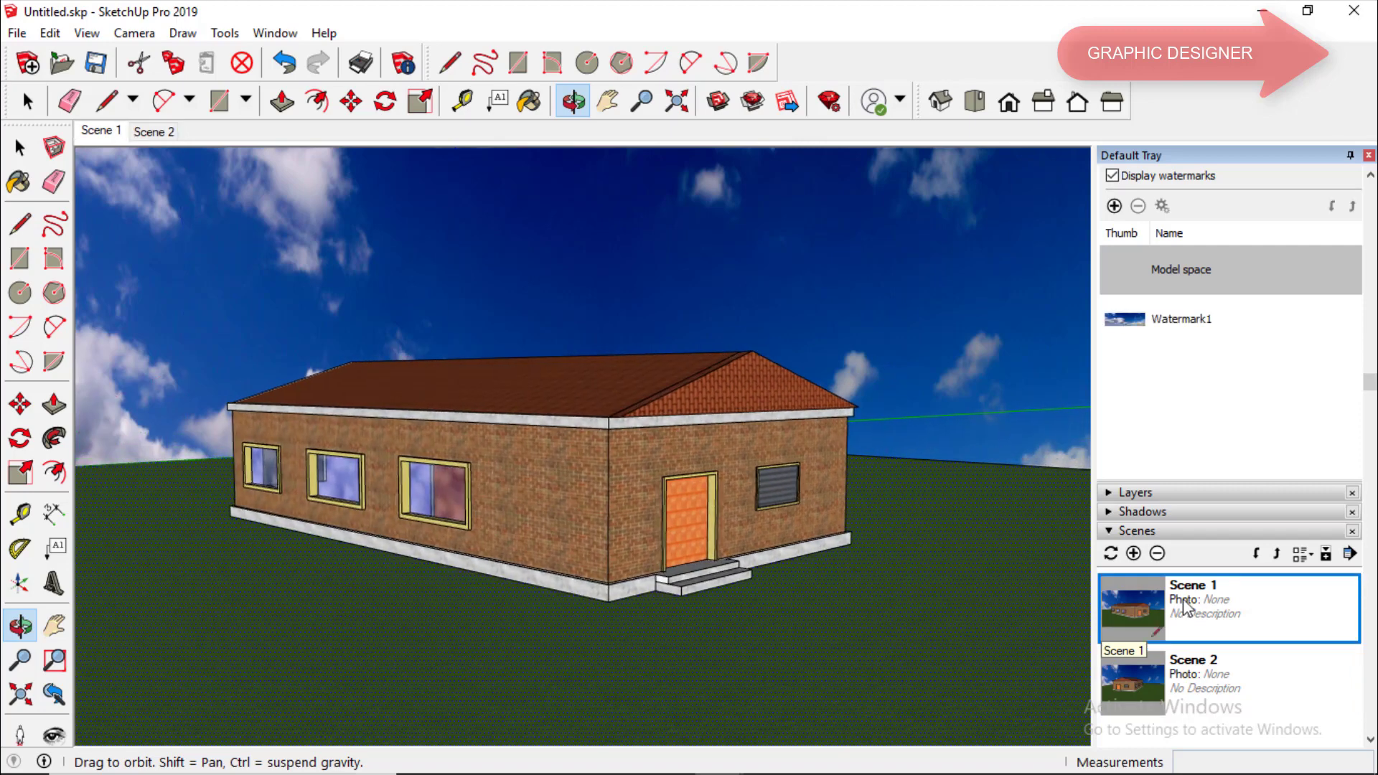
double_click(1218, 697)
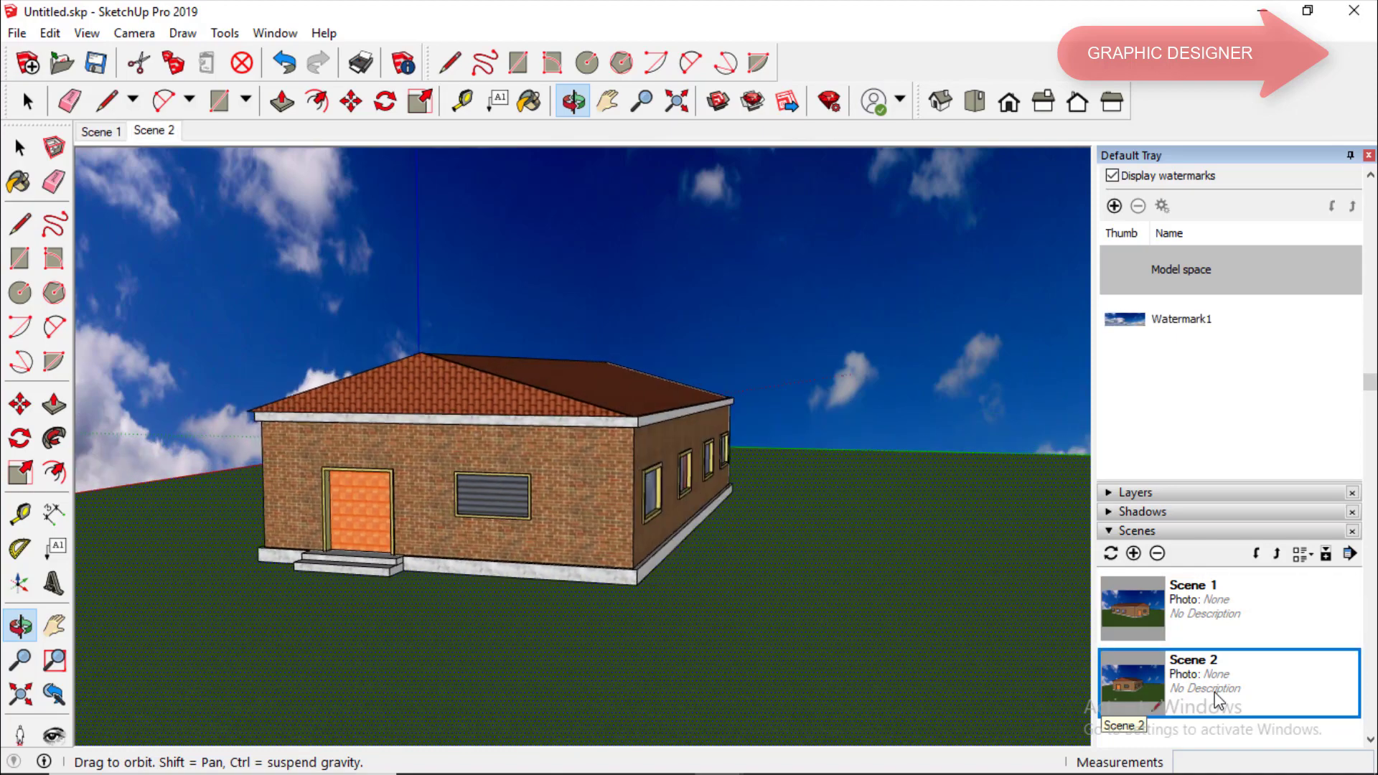
left_click_drag(822, 416, 860, 334)
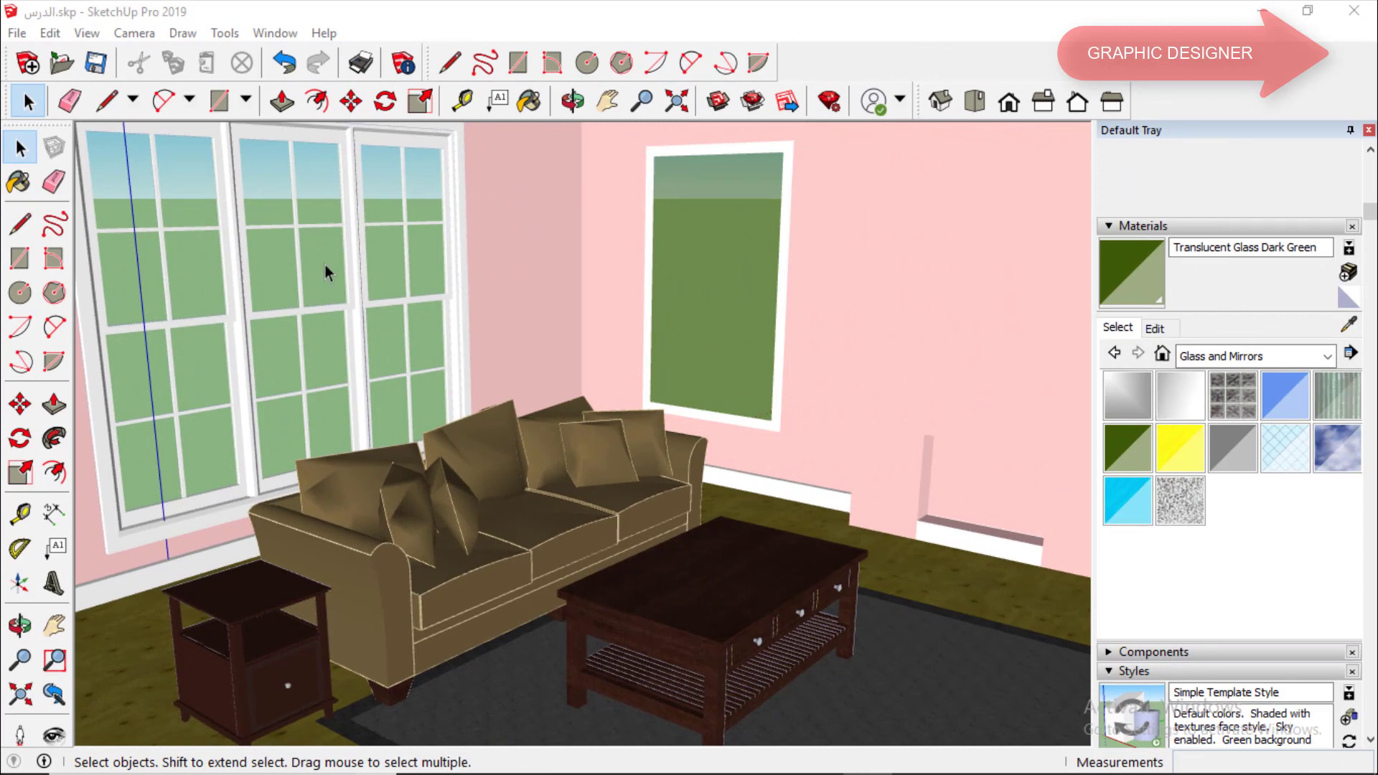
Show the watermark settings of the living room's Simple Template Style and begin adding a watermark.
scroll(1166, 567, "down", 3)
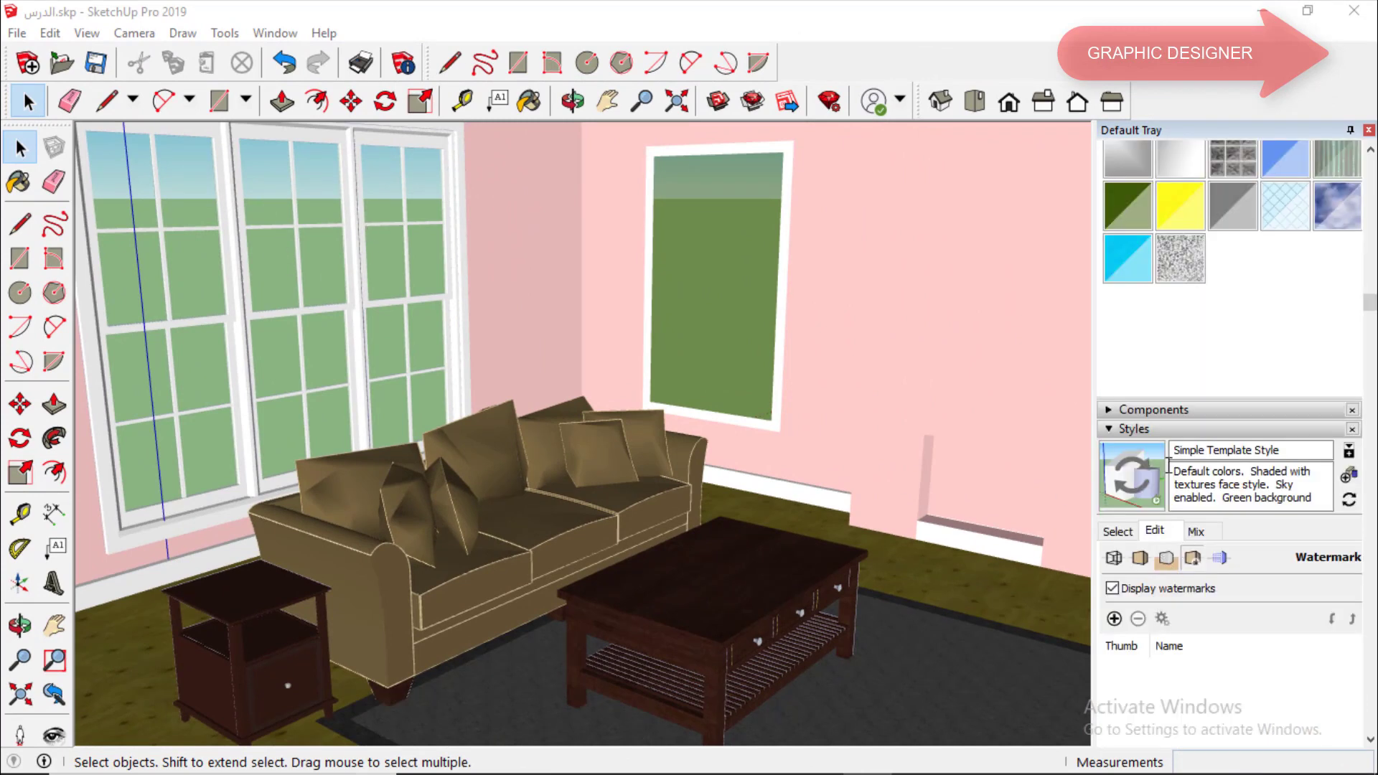
left_click(1118, 532)
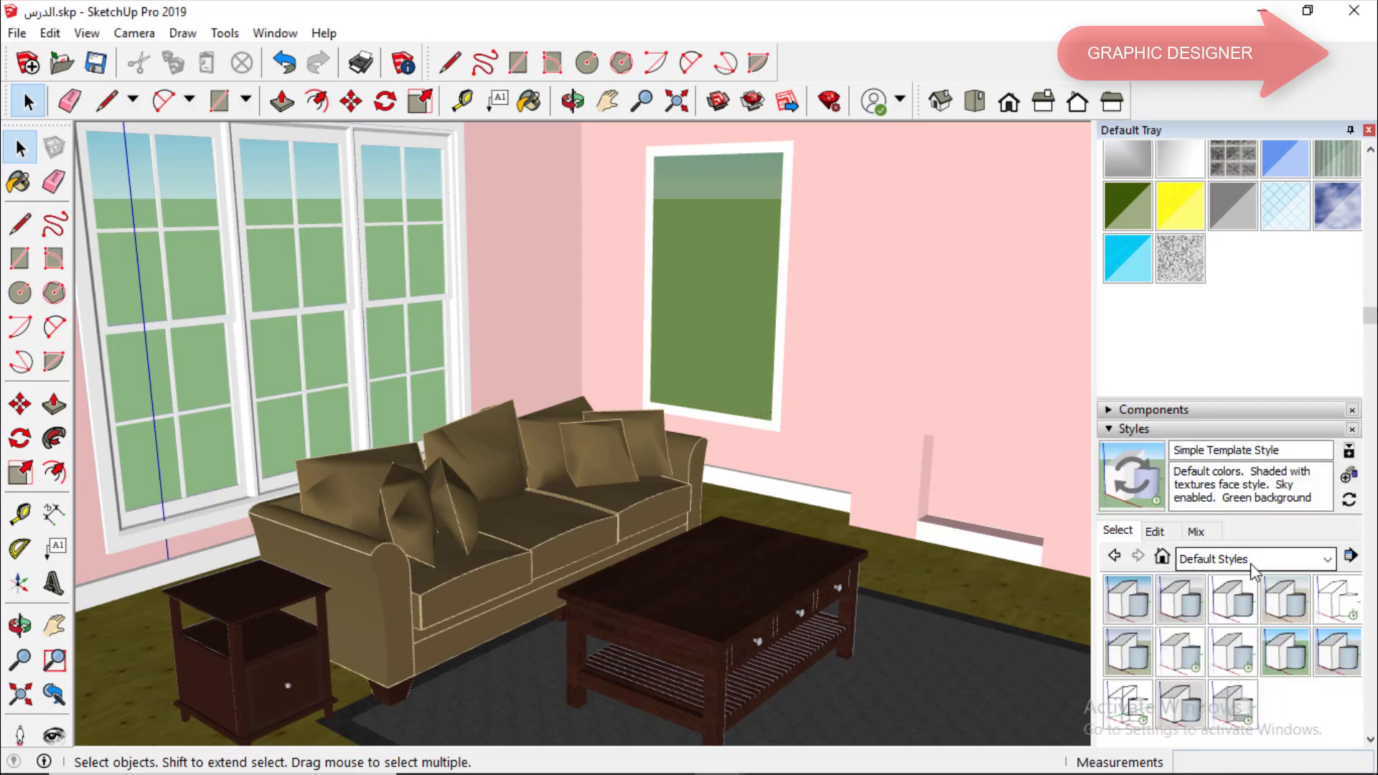
left_click(1154, 533)
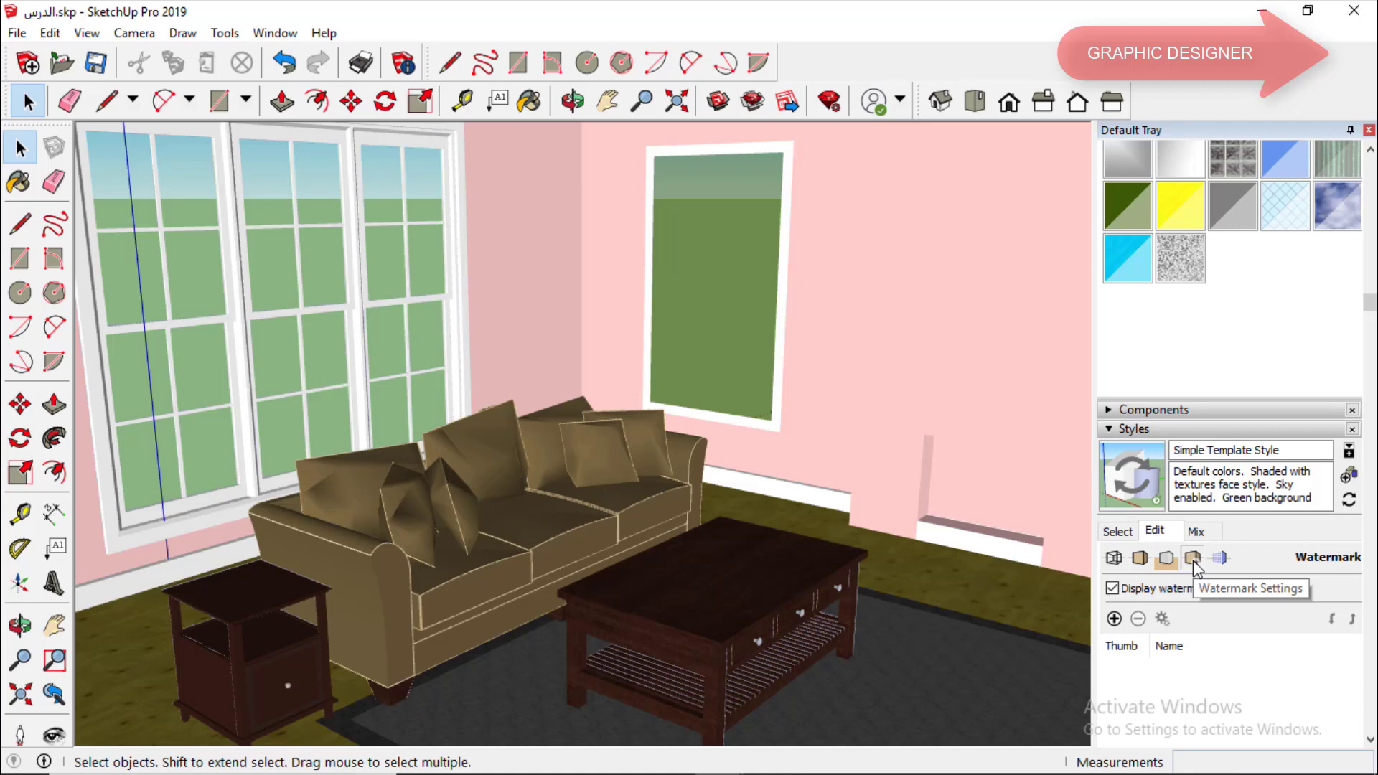
left_click(1115, 619)
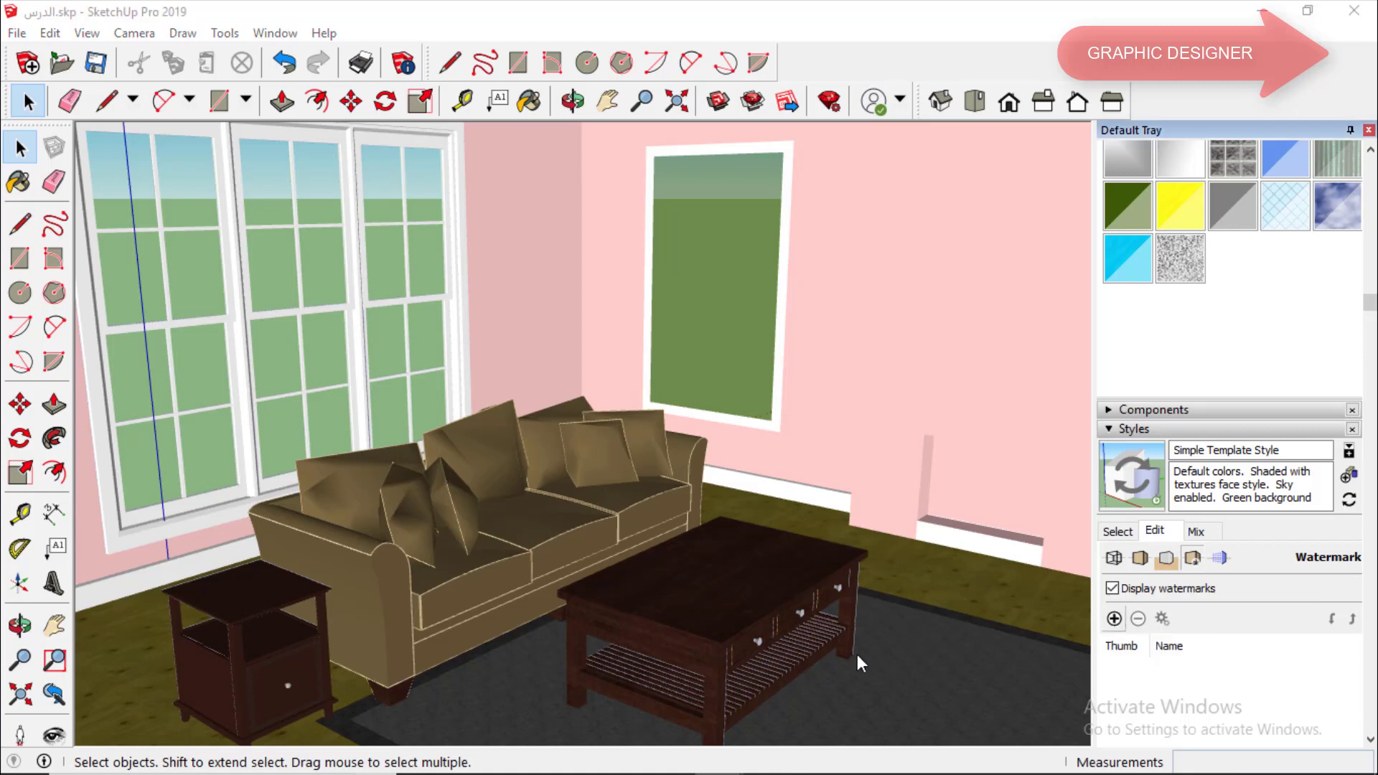
Load sky.jpg as a Background watermark, stretched to fit with aspect ratio unlocked.
left_click(237, 174)
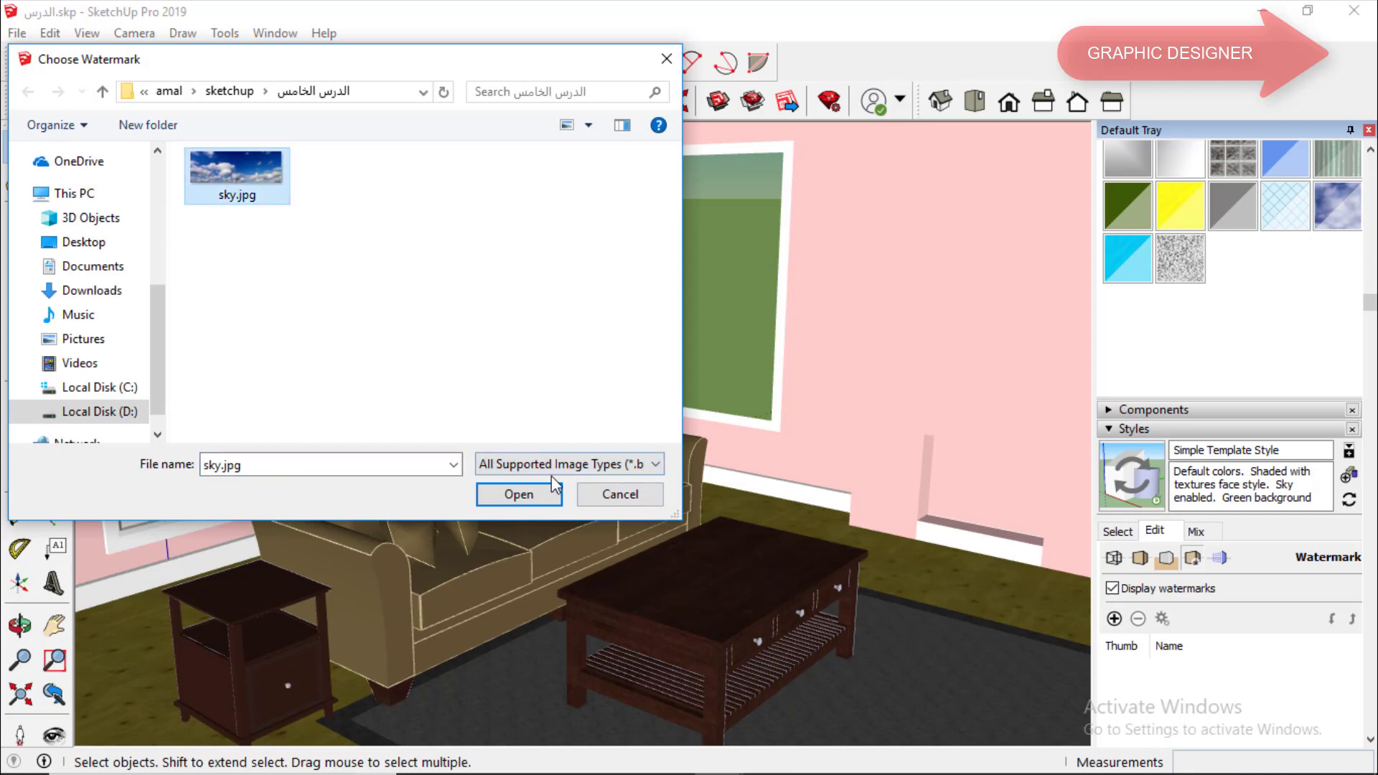
left_click(529, 500)
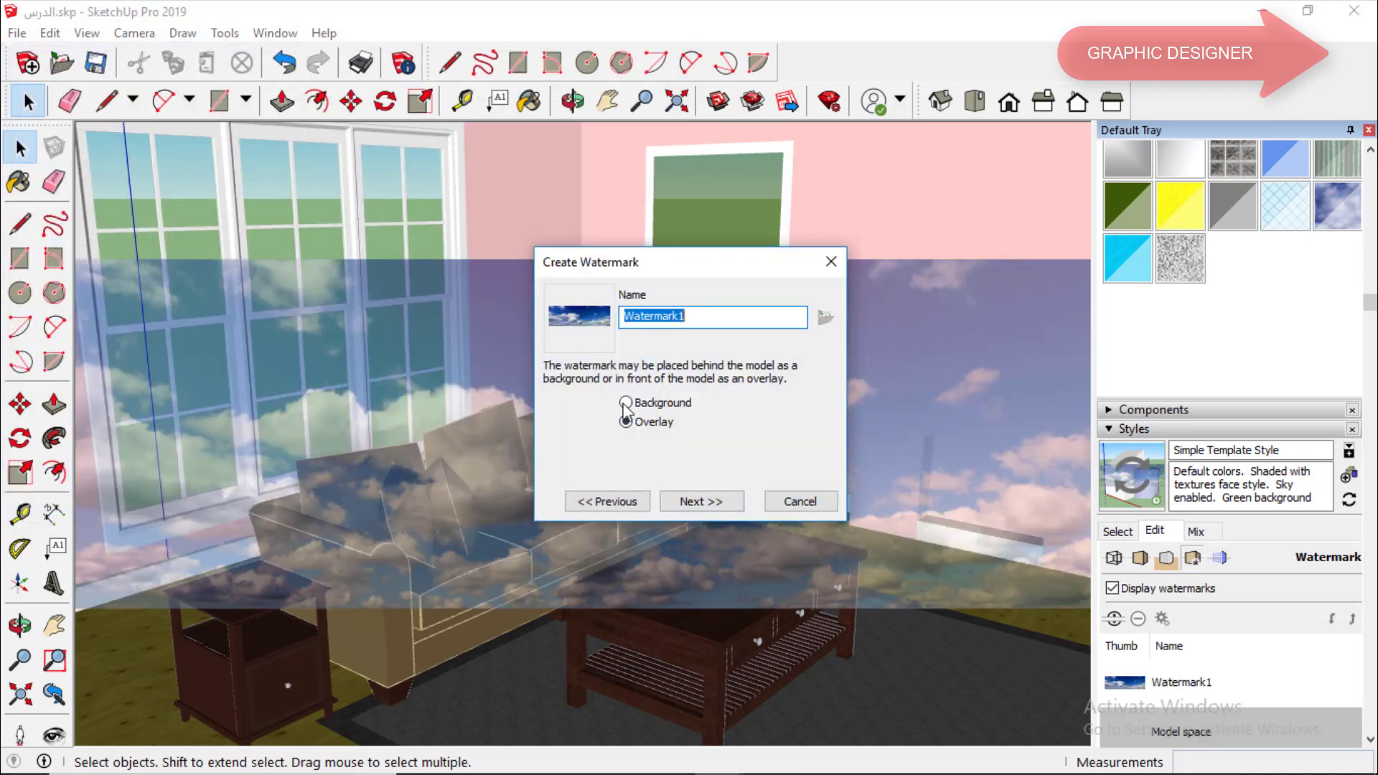
left_click(626, 403)
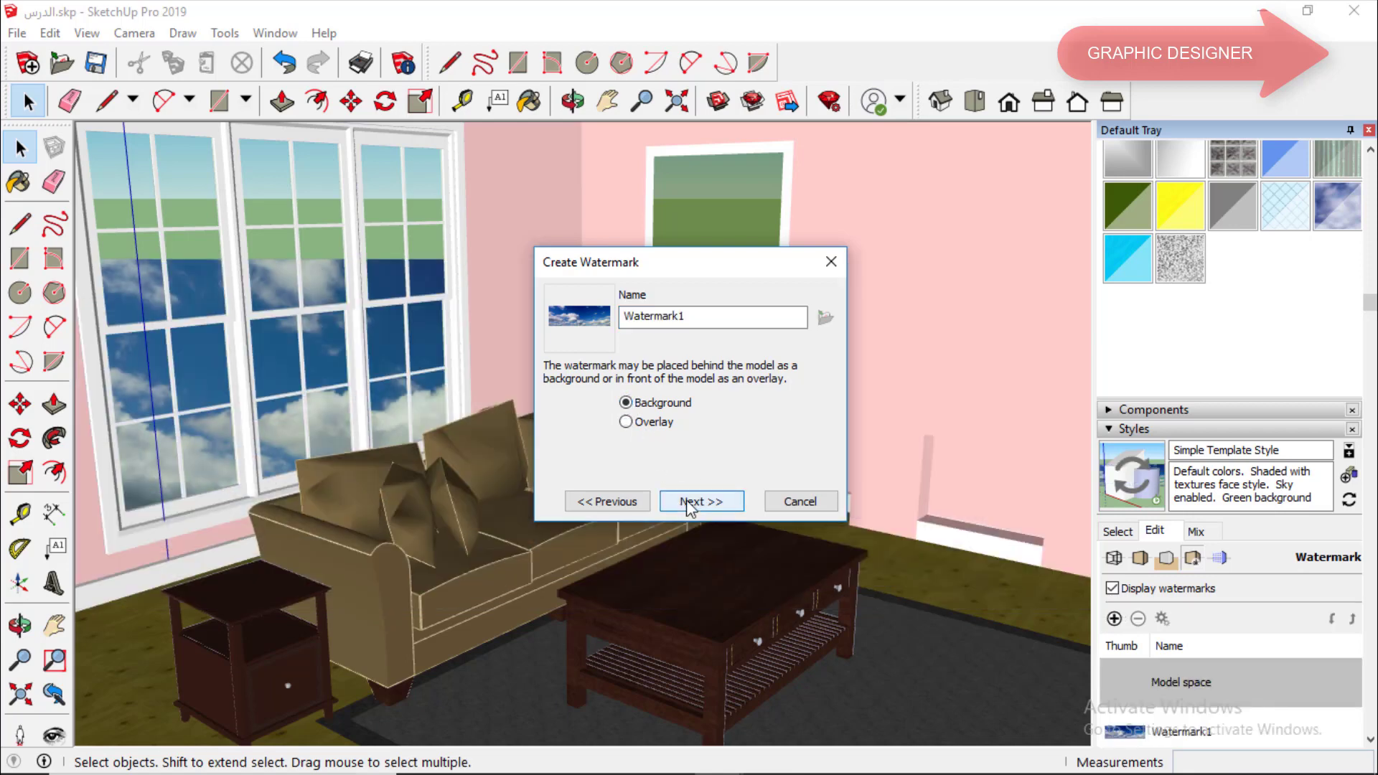
left_click(689, 502)
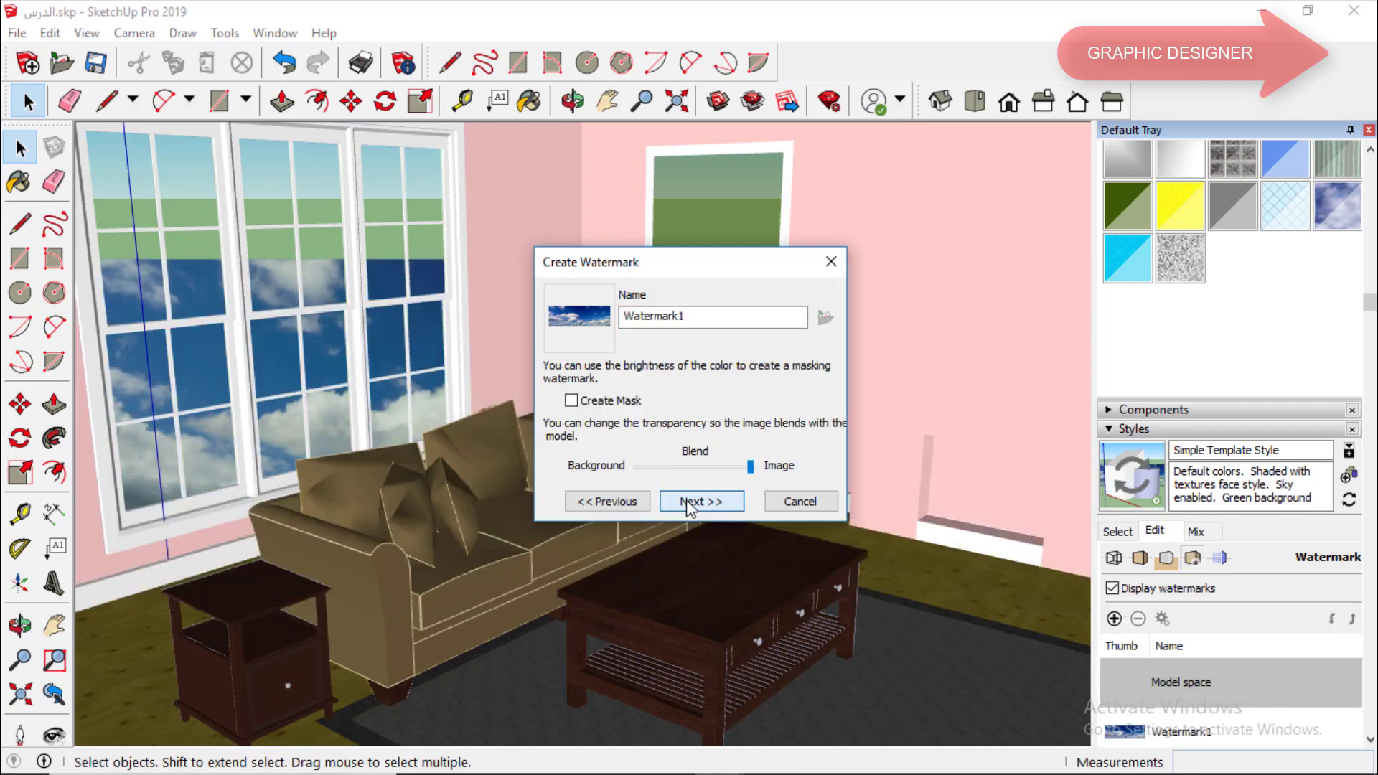
left_click(689, 502)
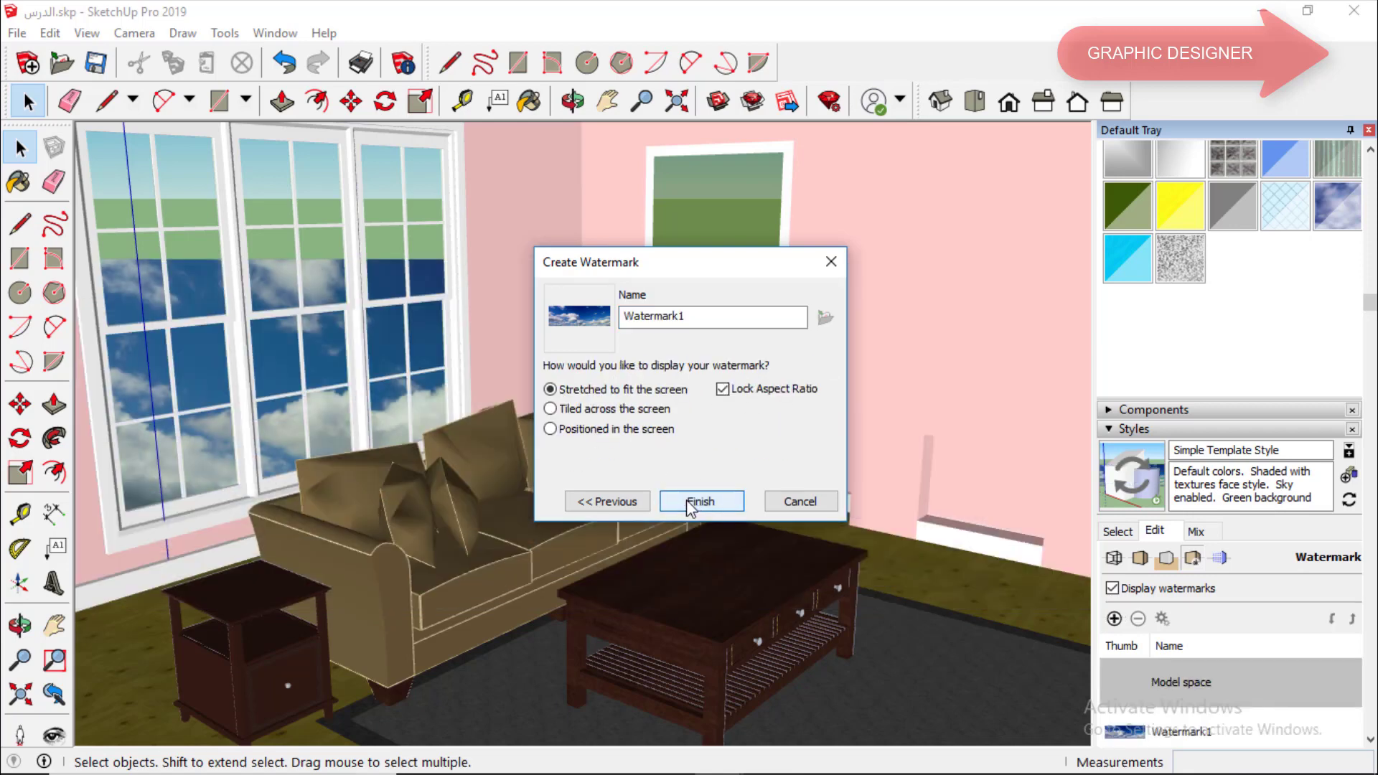
left_click(722, 389)
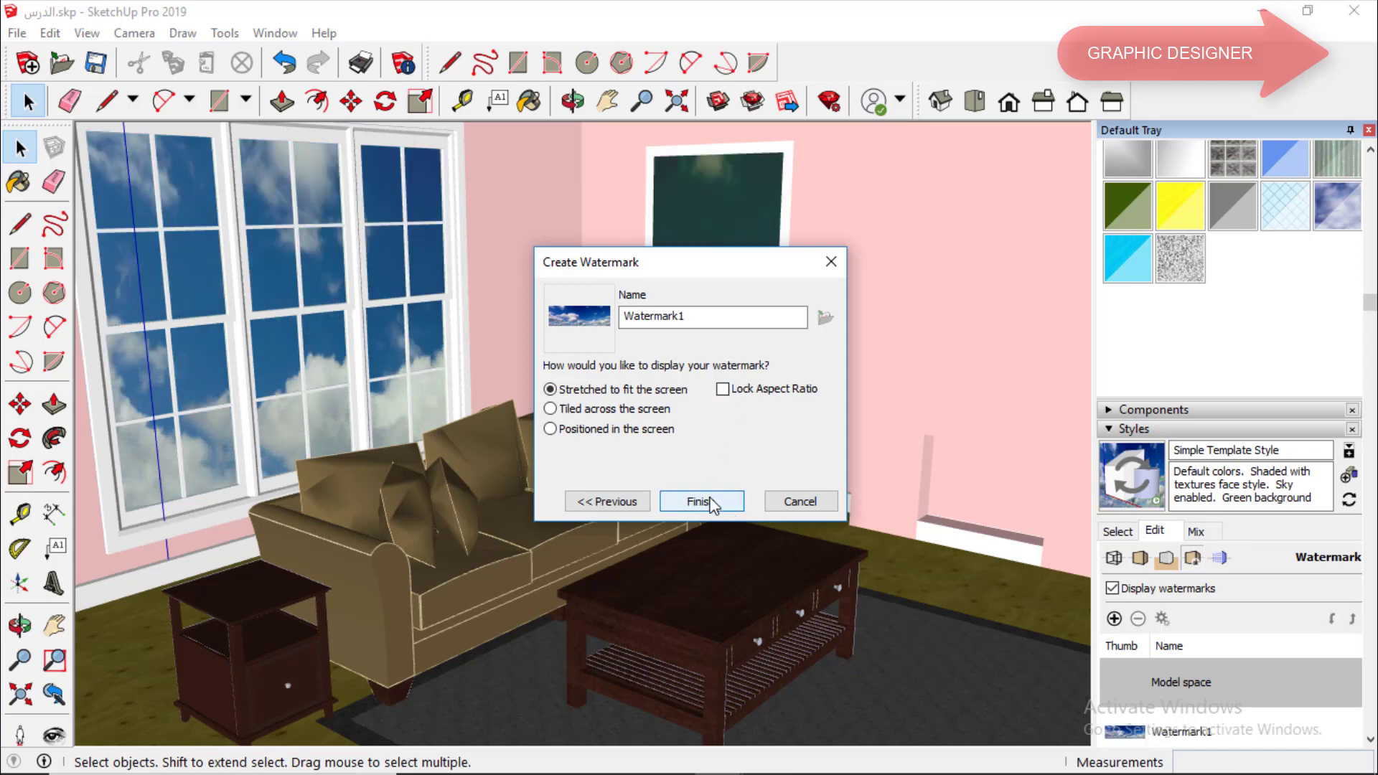
left_click(707, 502)
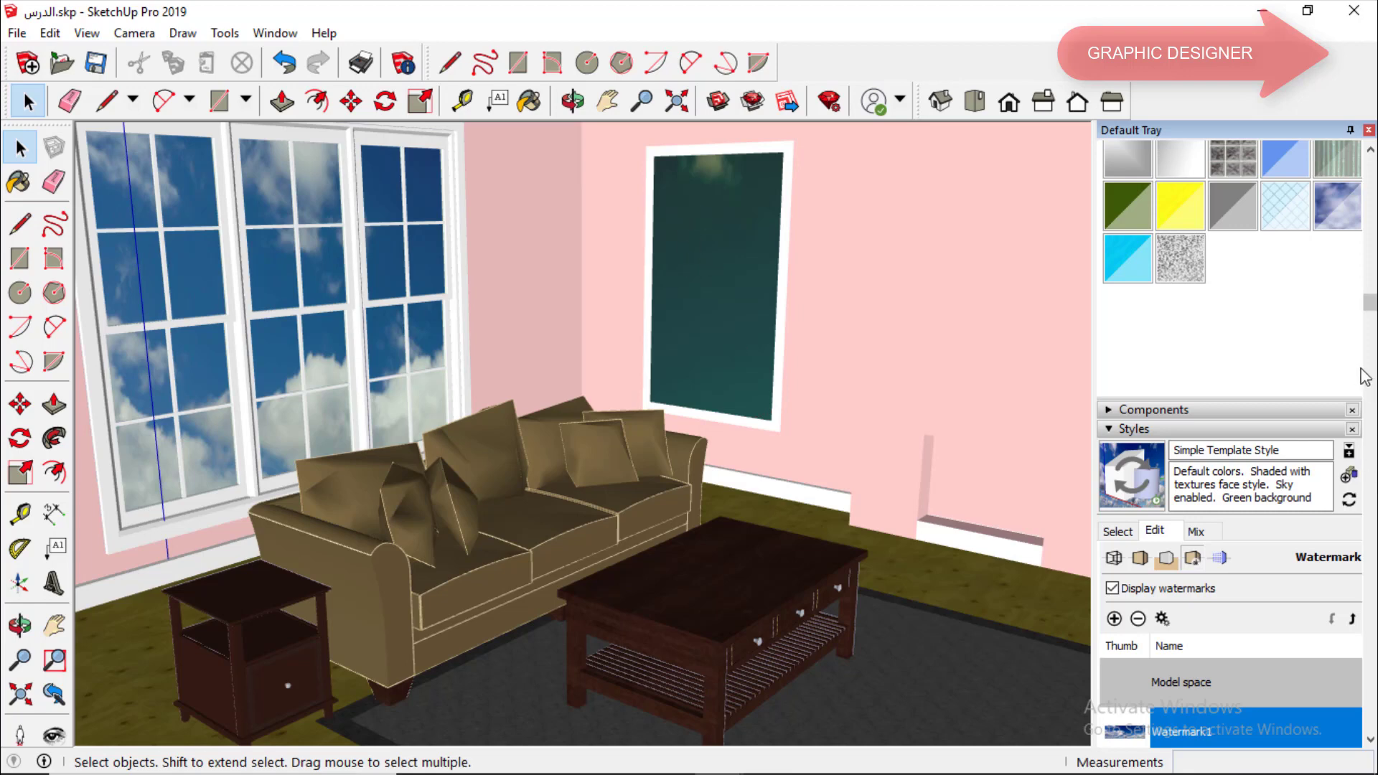
Paint the right-wall window glass with the Glass and Mirrors material Translucent Glass Sky Reflection.
scroll(1365, 376, "up", 5)
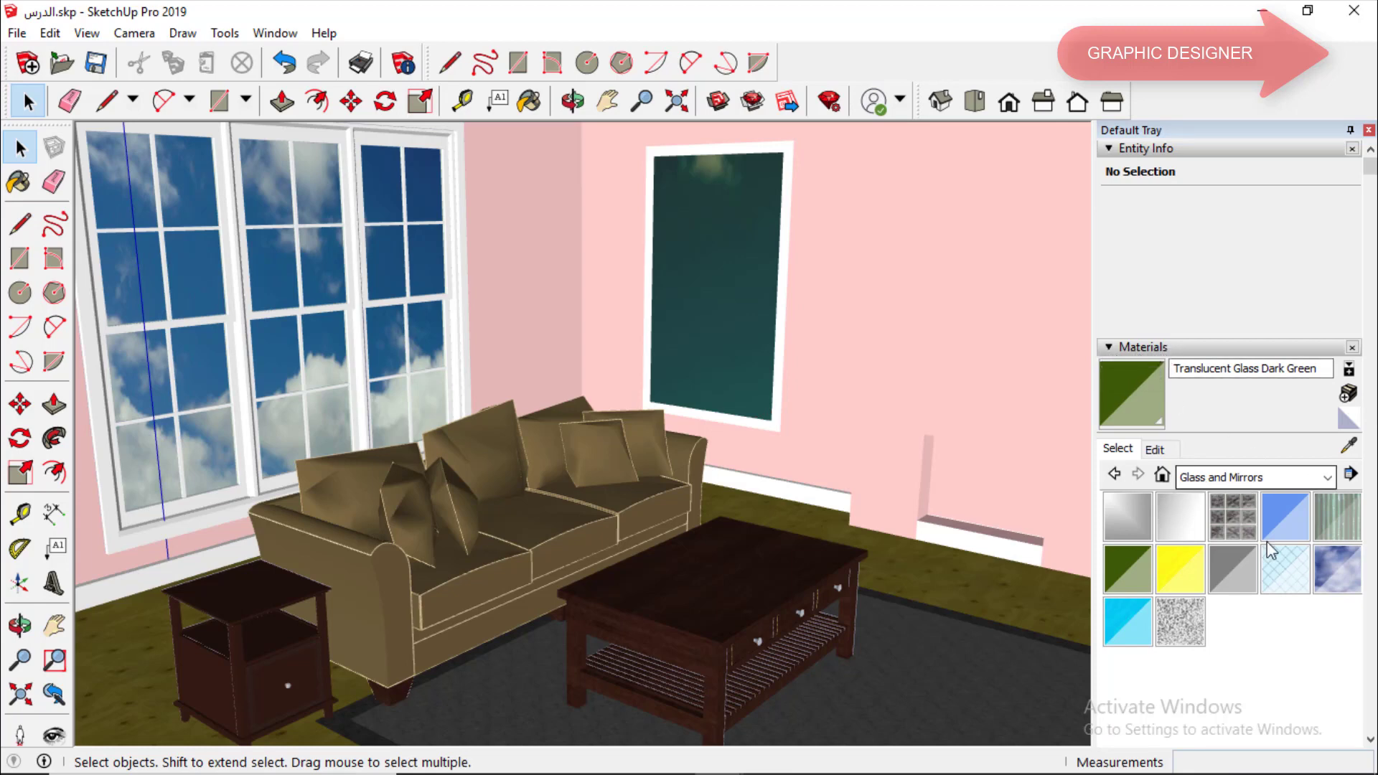
left_click(1326, 583)
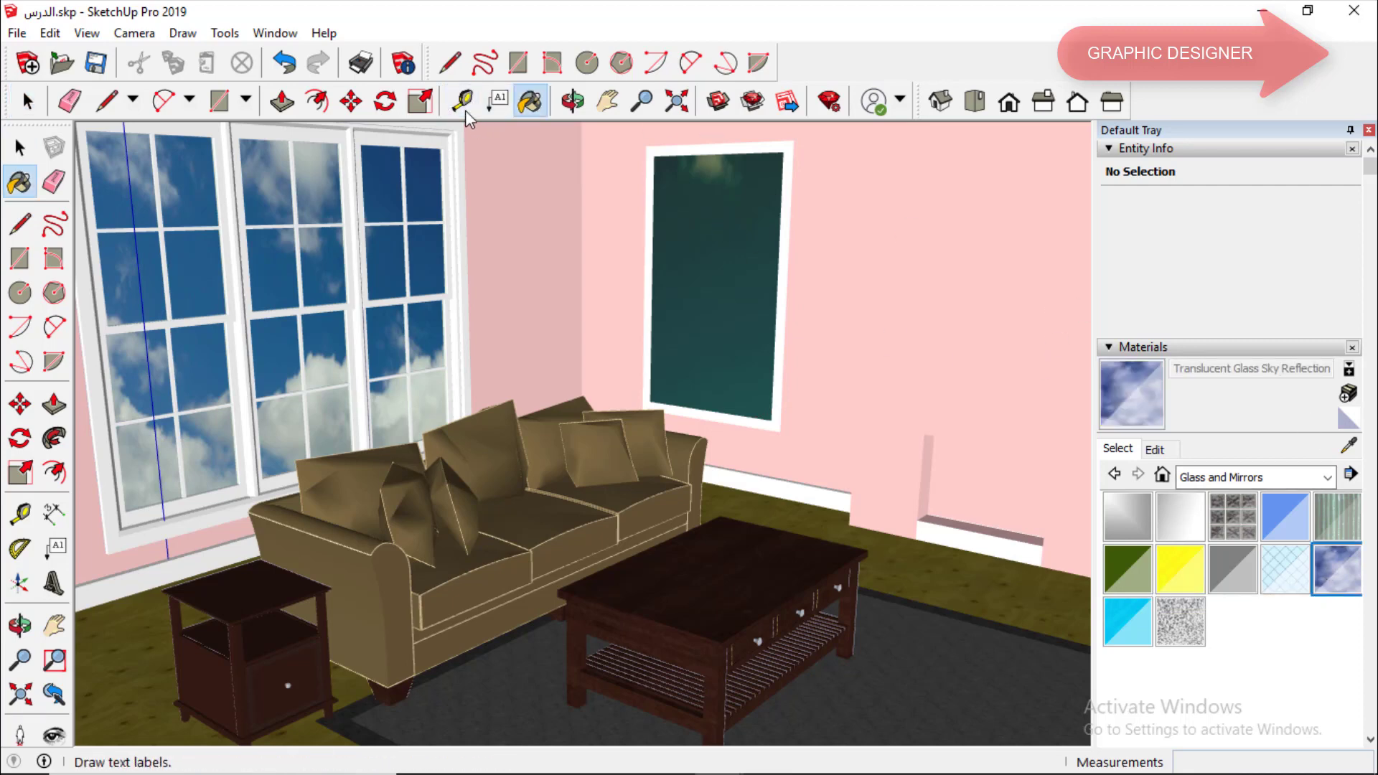
left_click(530, 102)
left_click(752, 208)
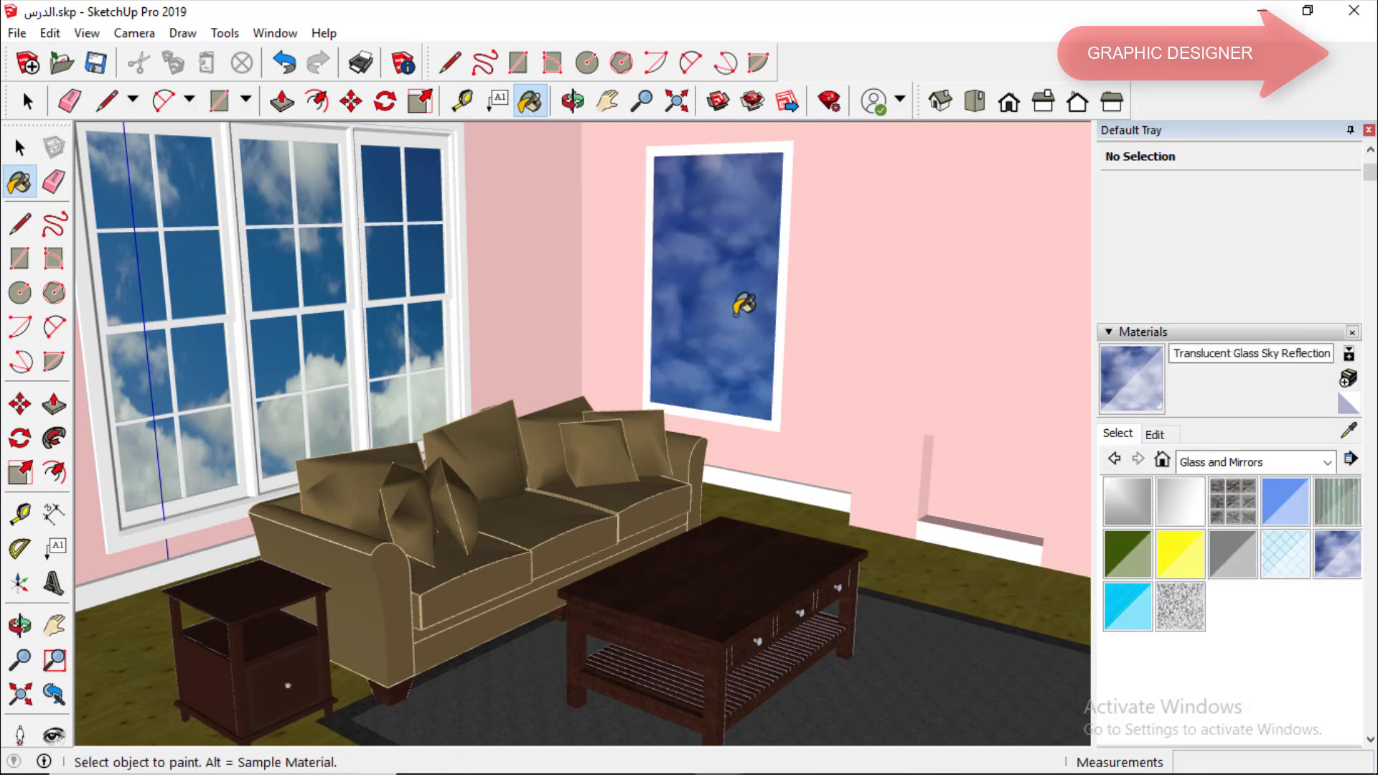
left_click(35, 149)
left_click(34, 147)
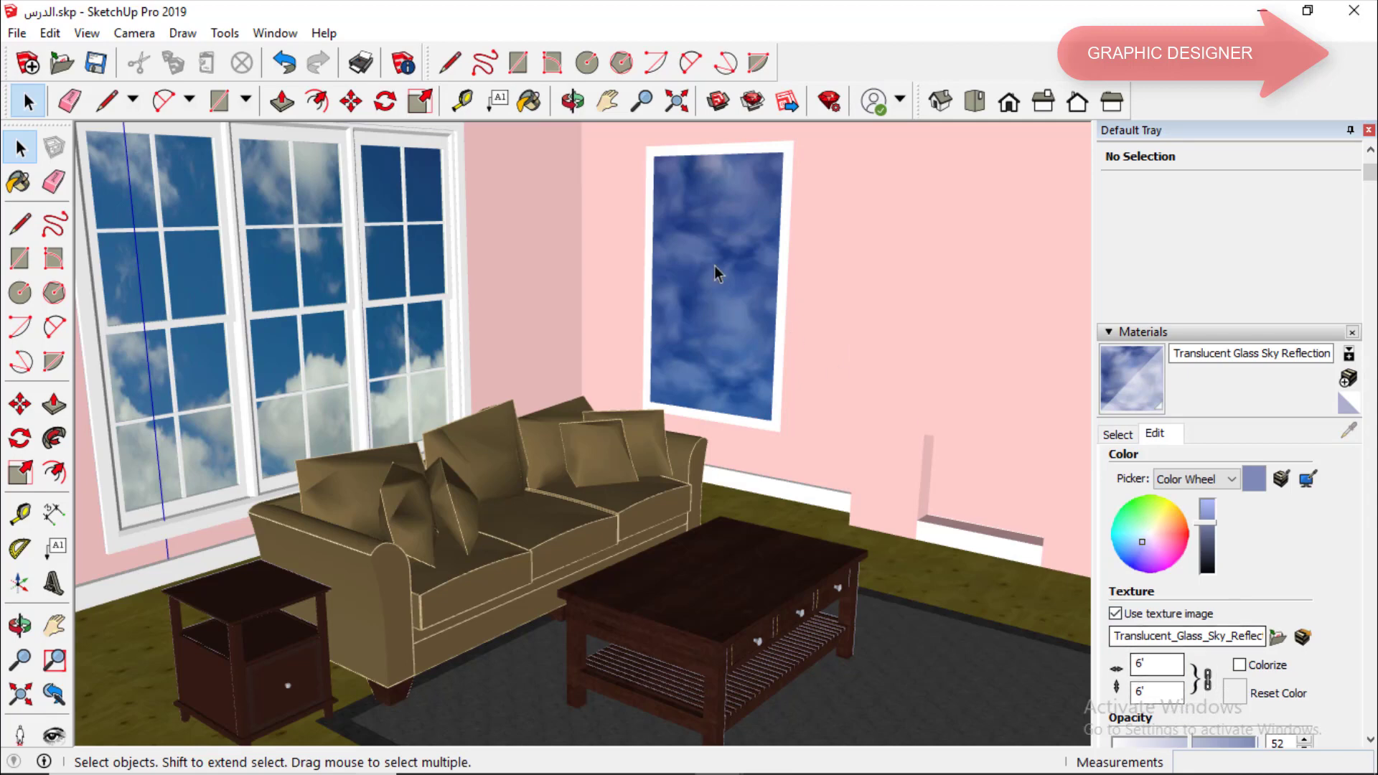
scroll(732, 352, "down", 1)
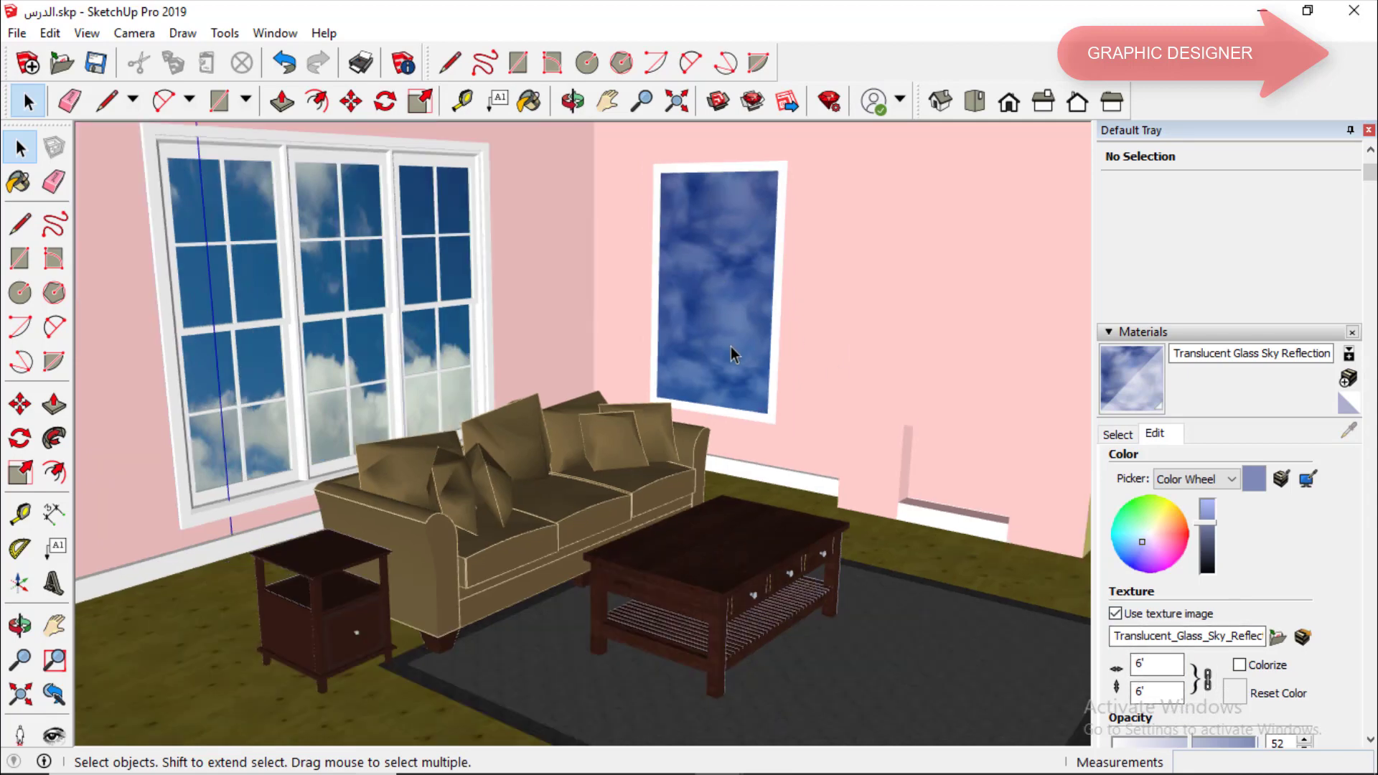